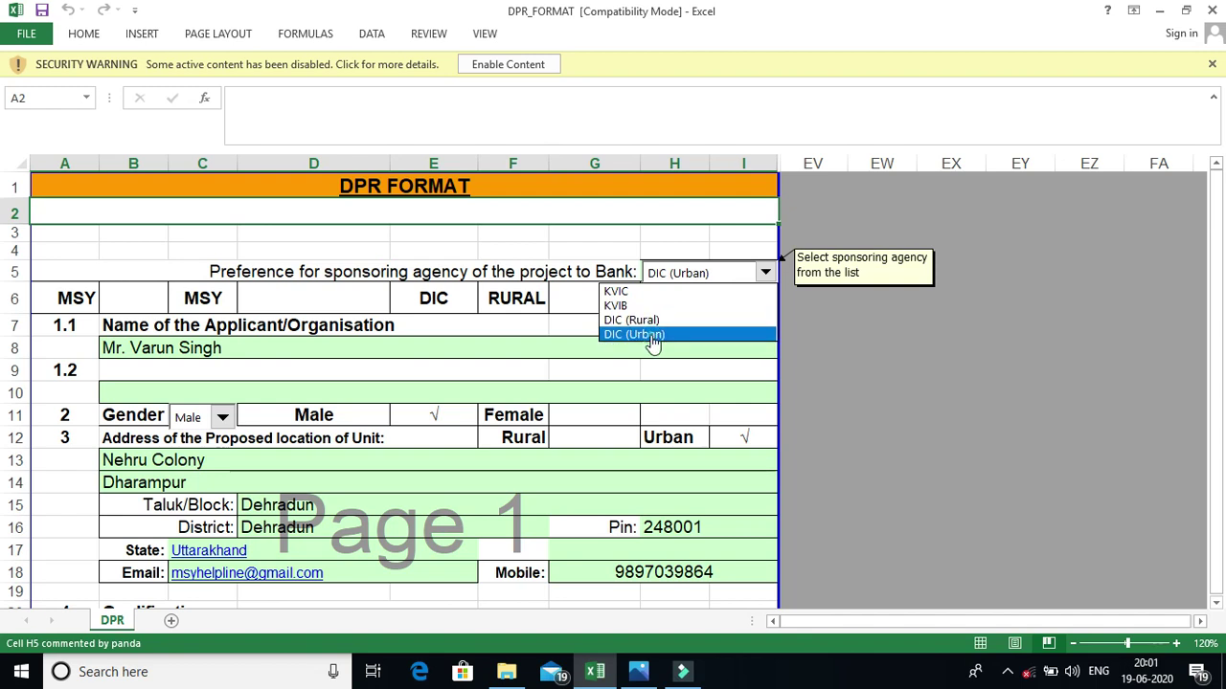
- Choose DIC (Urban) as the preferred sponsoring agency of the project to the bank
left_click(651, 335)
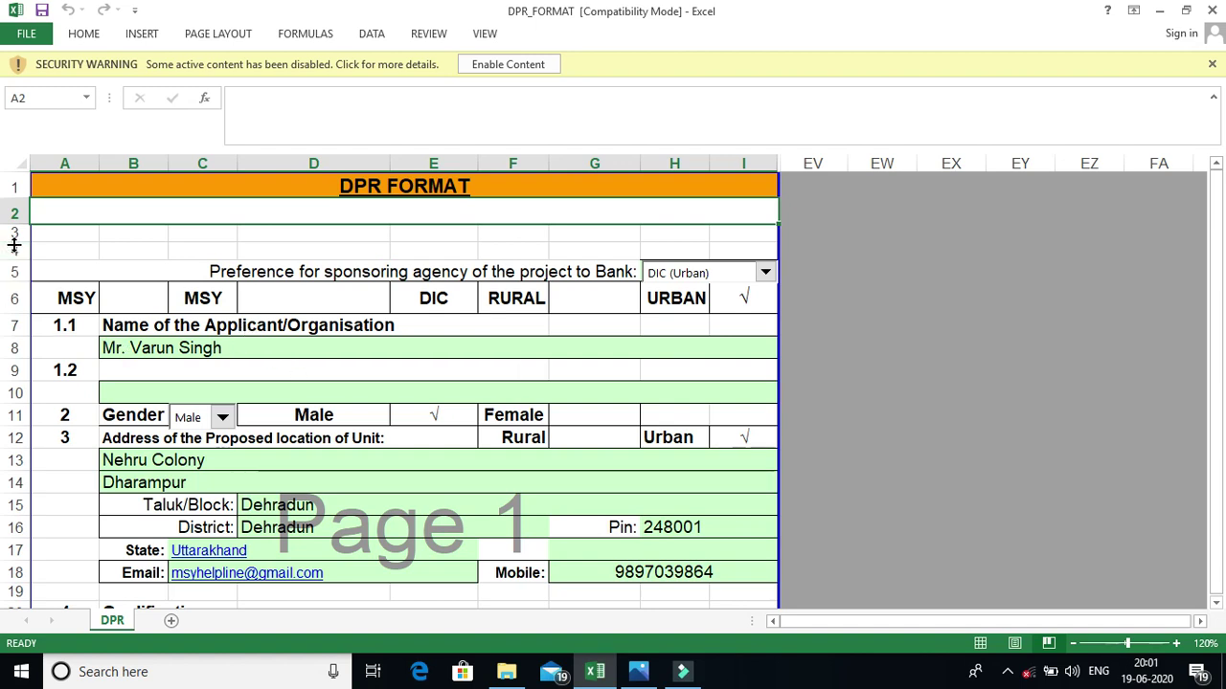
- Review the applicant name, gender, proposed unit address and contact entries of the DPR form down to the Qualification section
key("Down")
key("Down")
key("Down")
key("Down")
key("Down")
key("Down")
key("Down")
key("Down")
key("Down")
key("Down")
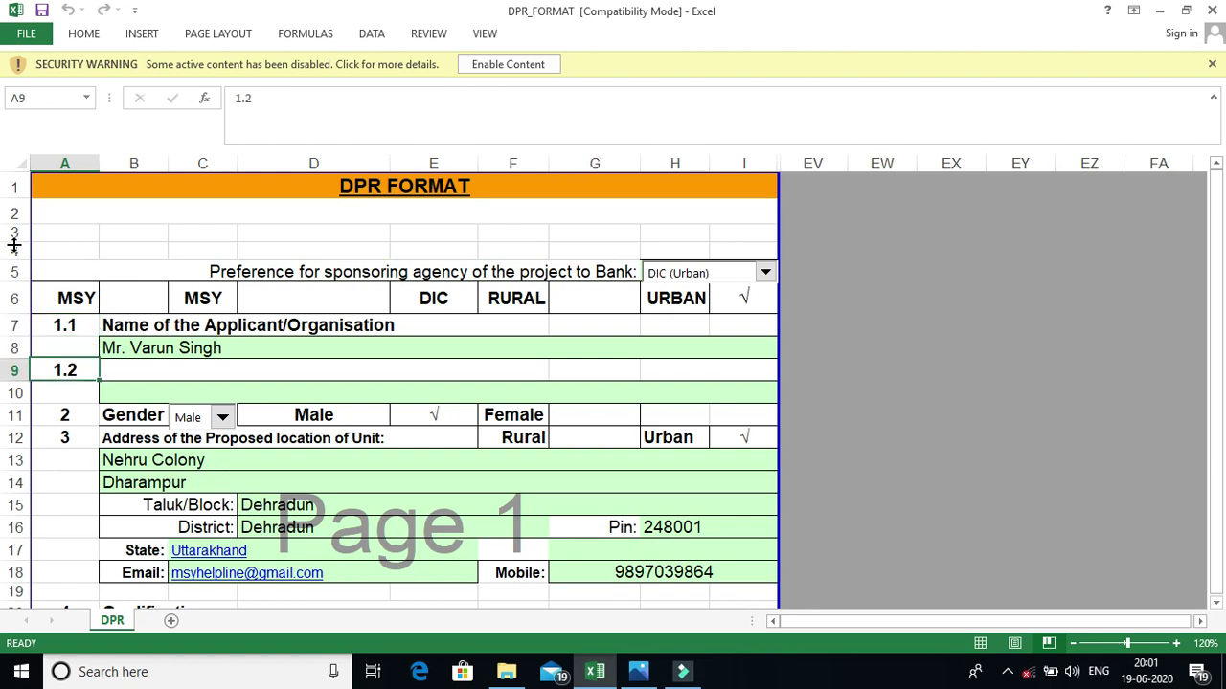
key("Down")
key("Down")
key("Down")
key("Down")
key("Down")
key("Down")
key("Down")
key("Down")
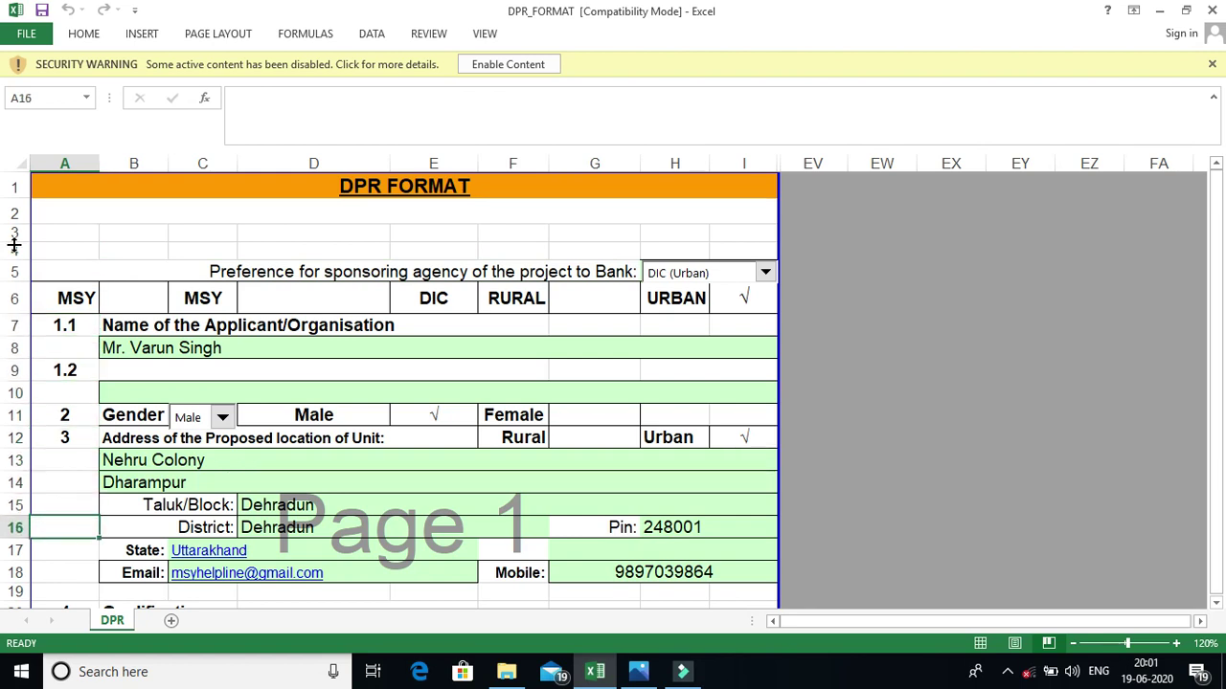
key("Down")
key("Down")
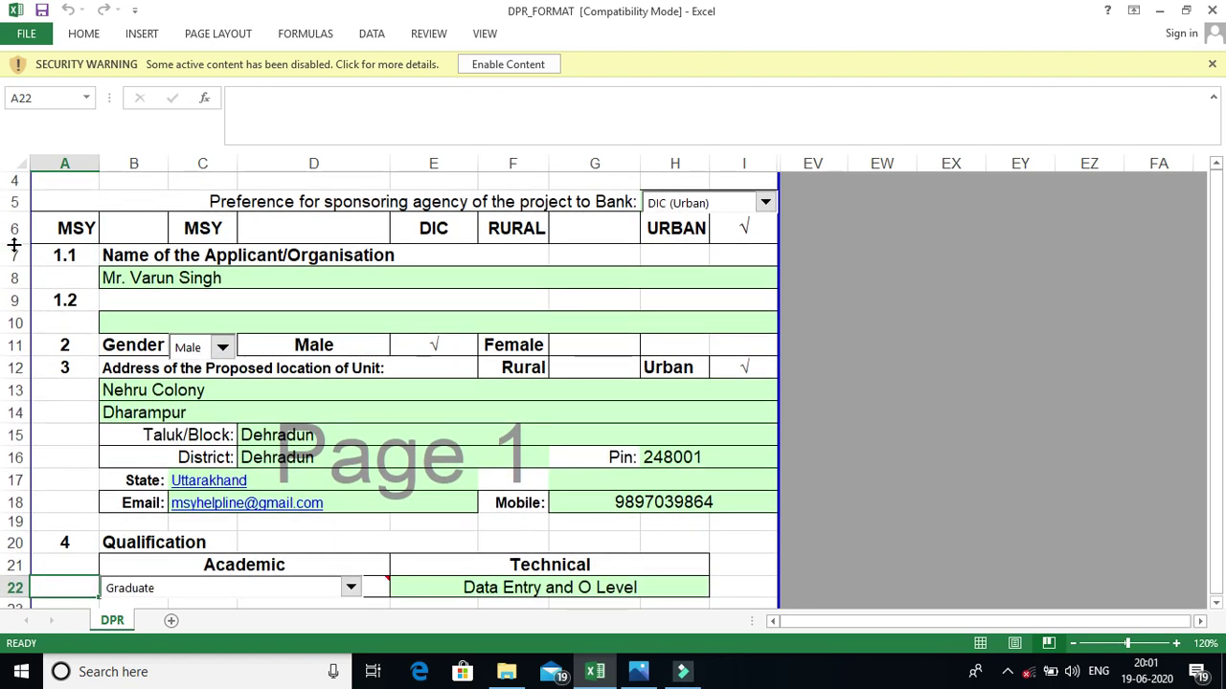
- Set the applicant's academic qualification to Graduate and the category the applicant belongs to as PHC
mouse_move(228, 349)
key("Down")
key("Down")
key("Down")
key("Down")
key("Down")
key("Down")
key("Down")
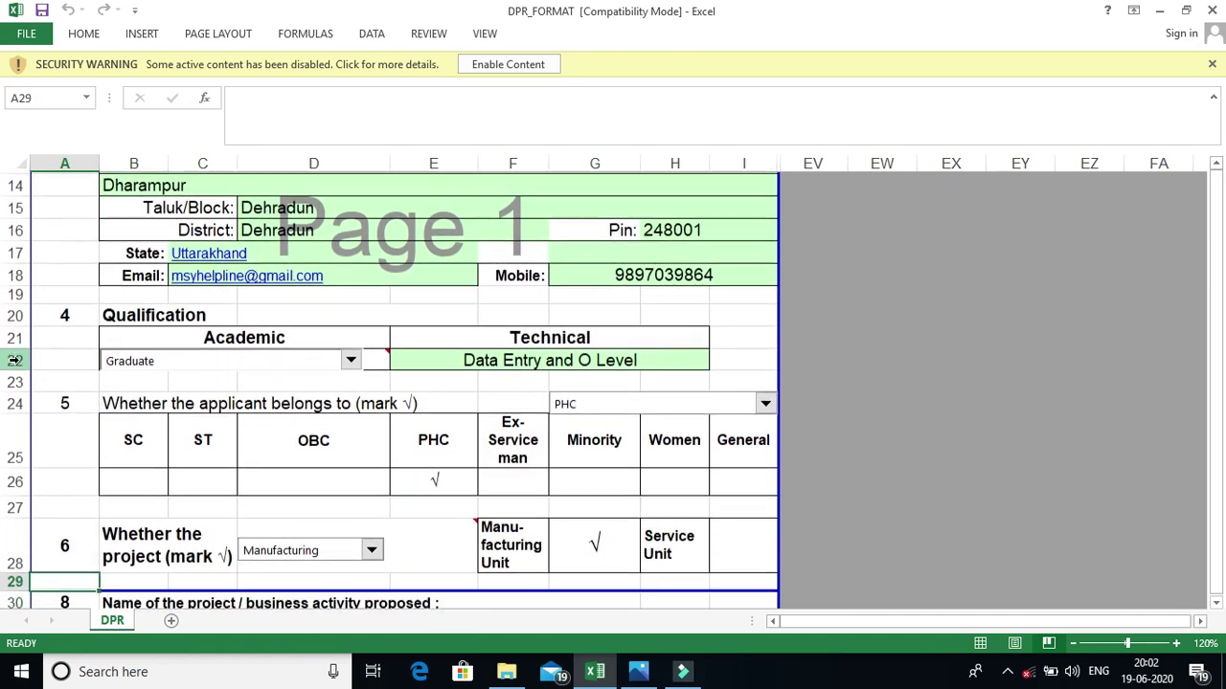
key("Down")
key("Down")
key("Down")
key("Down")
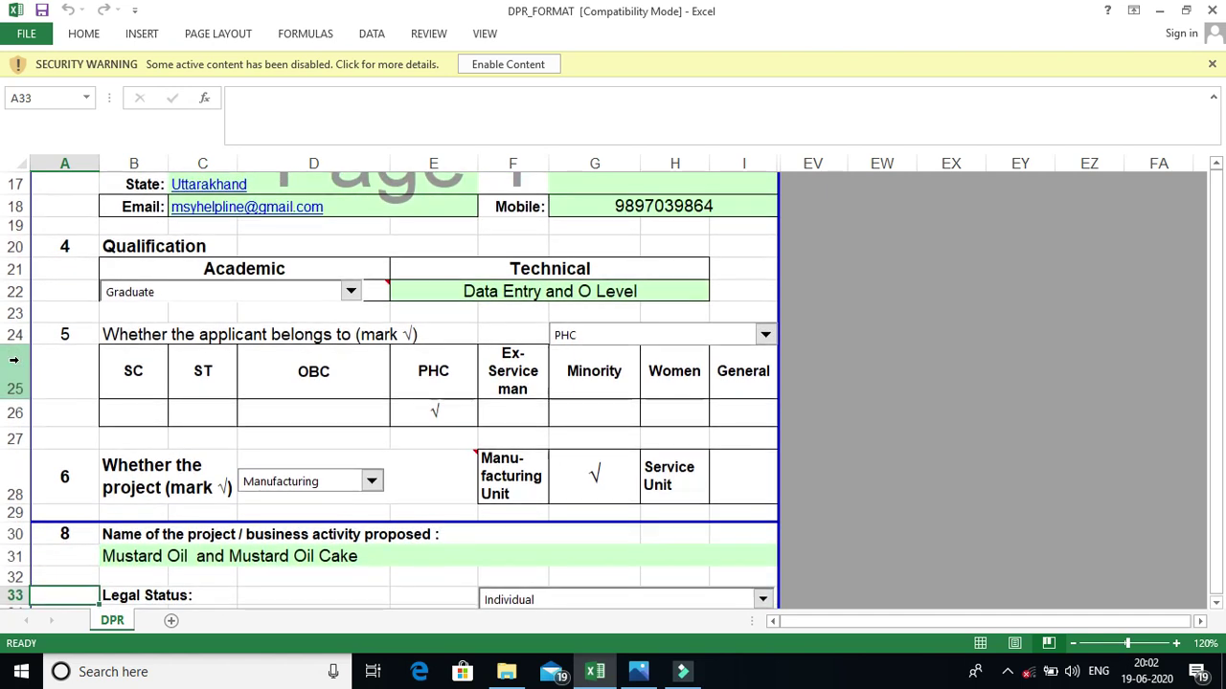
key("Down")
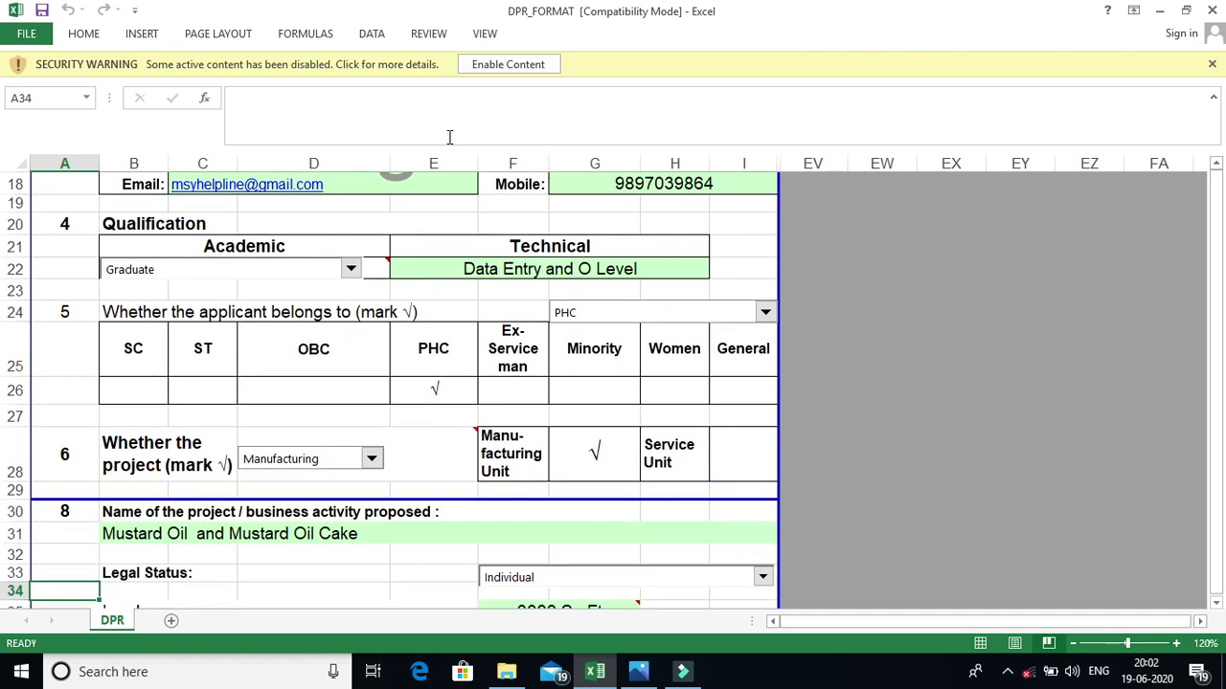
left_click(352, 271)
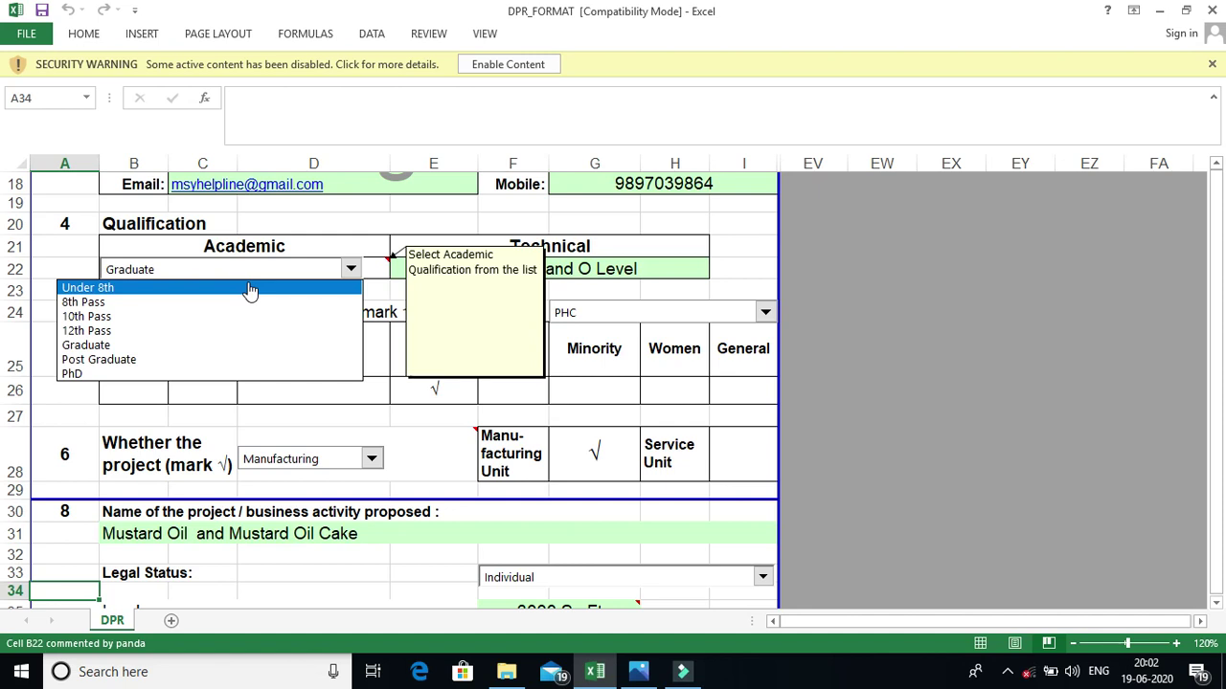
left_click(175, 345)
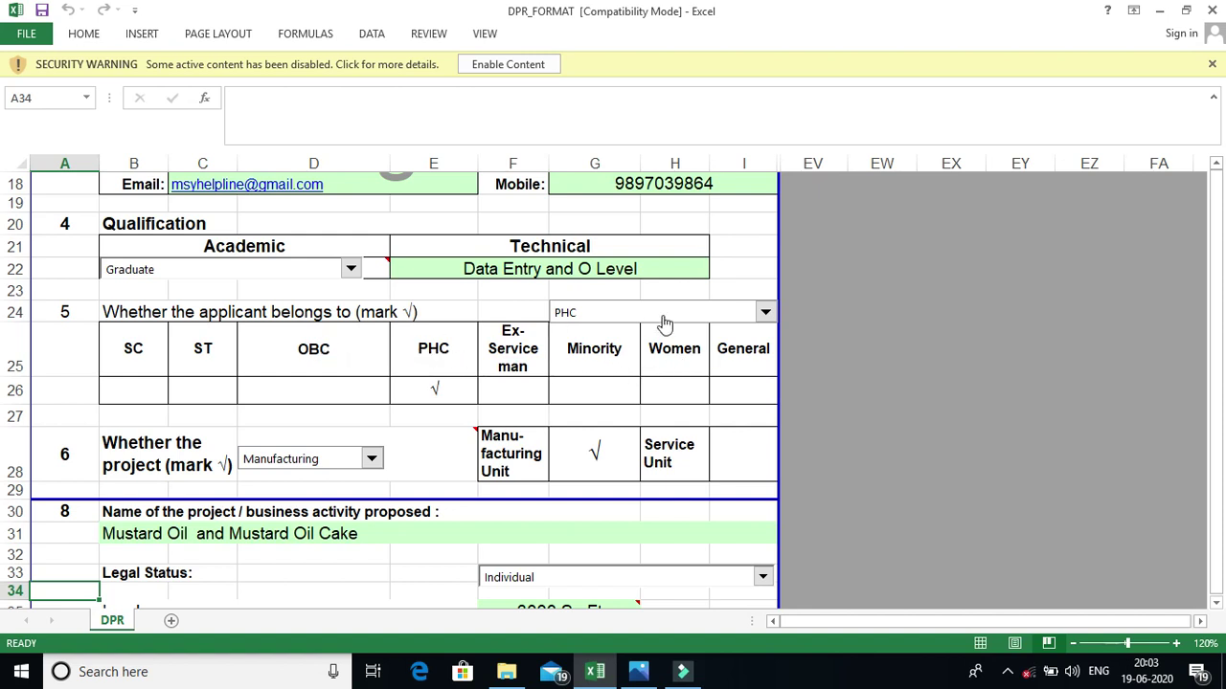
left_click(767, 314)
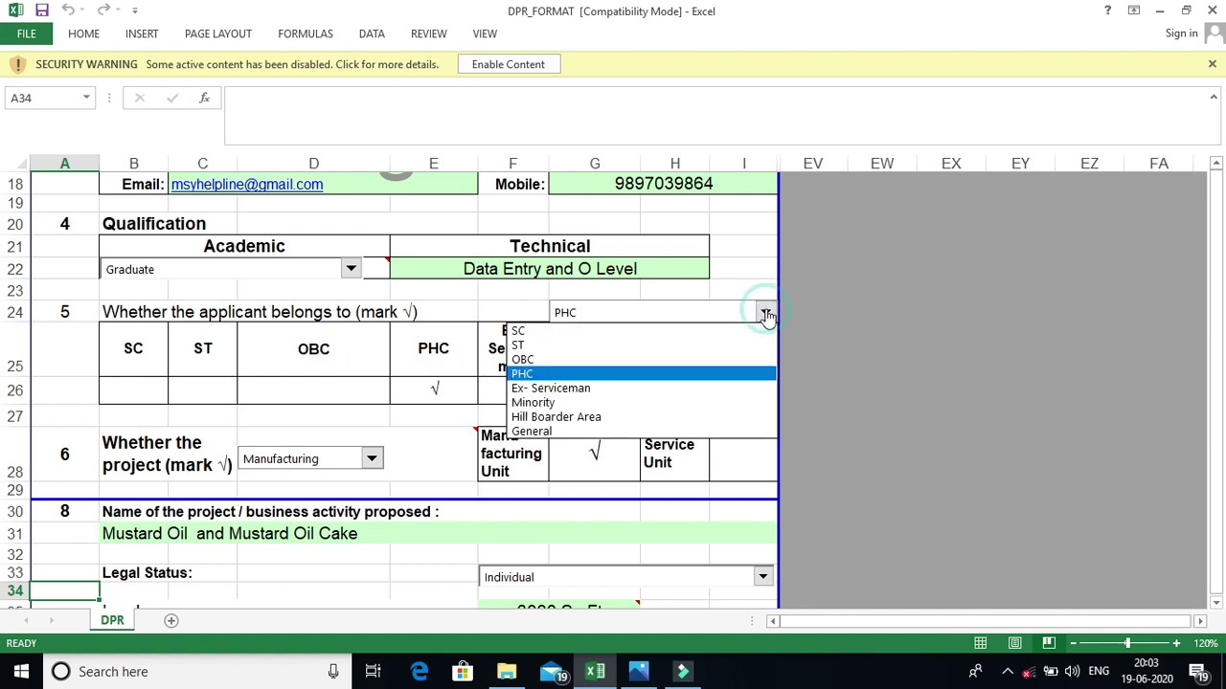
left_click(554, 375)
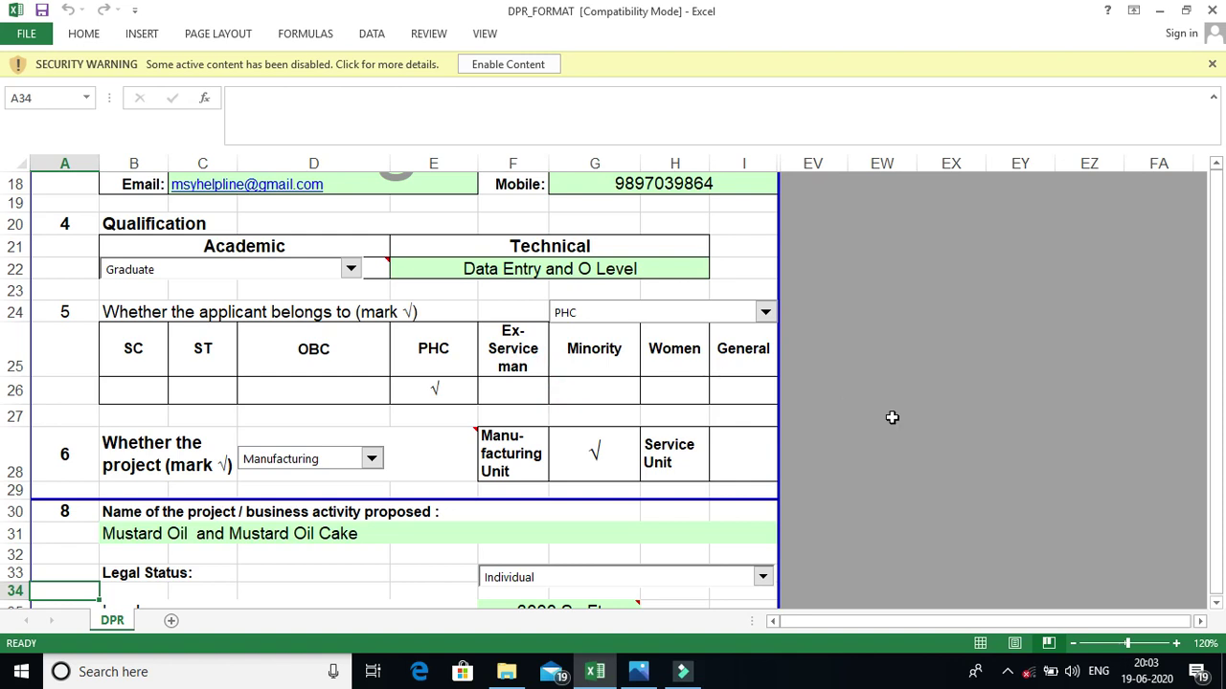
- Set the project's unit type in section 6 to Manufacturing
left_click_drag(1216, 602, 1216, 601)
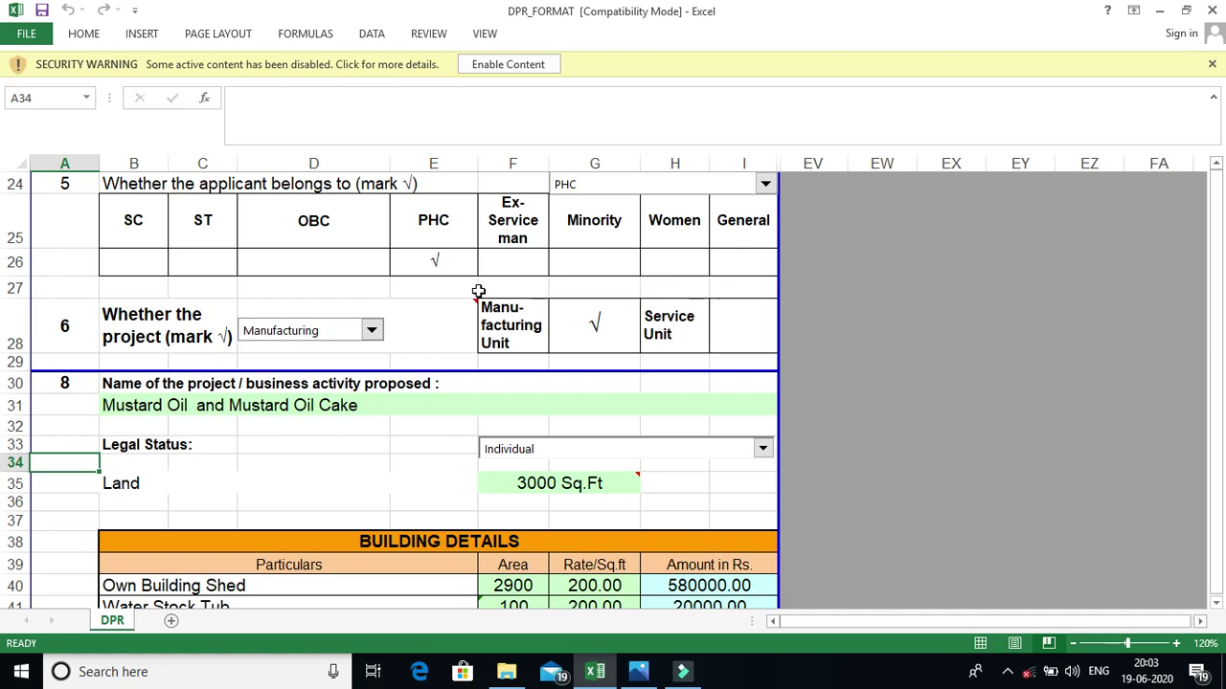
mouse_move(367, 341)
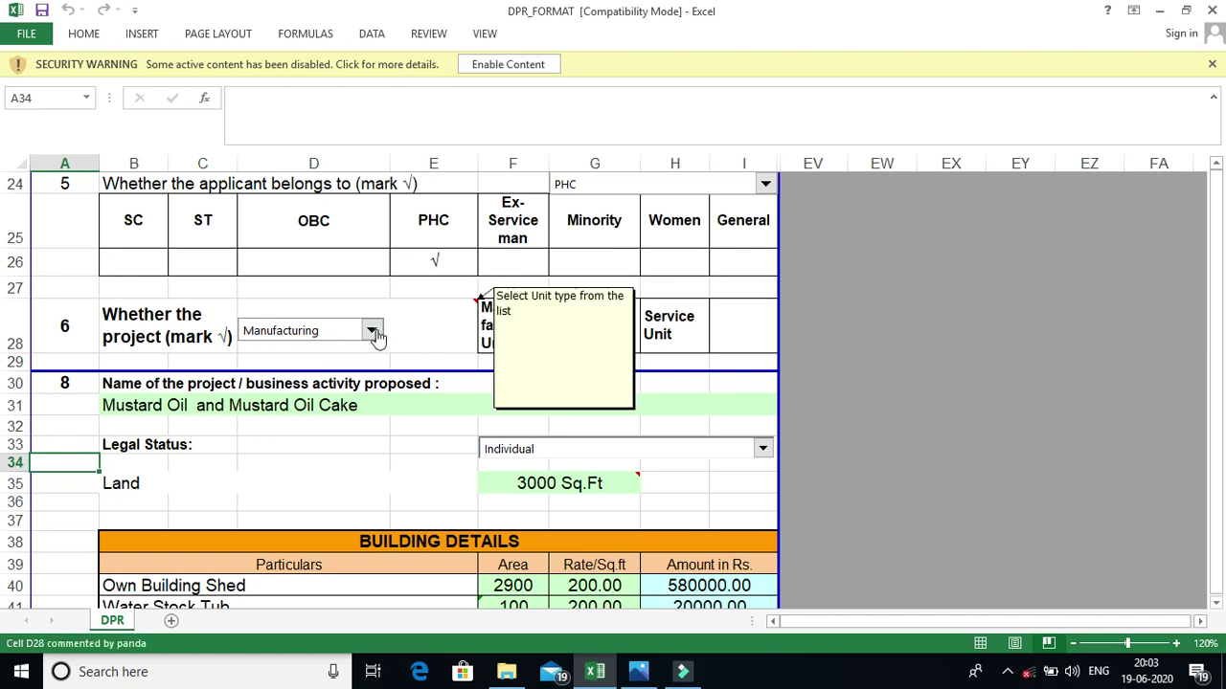
left_click(372, 332)
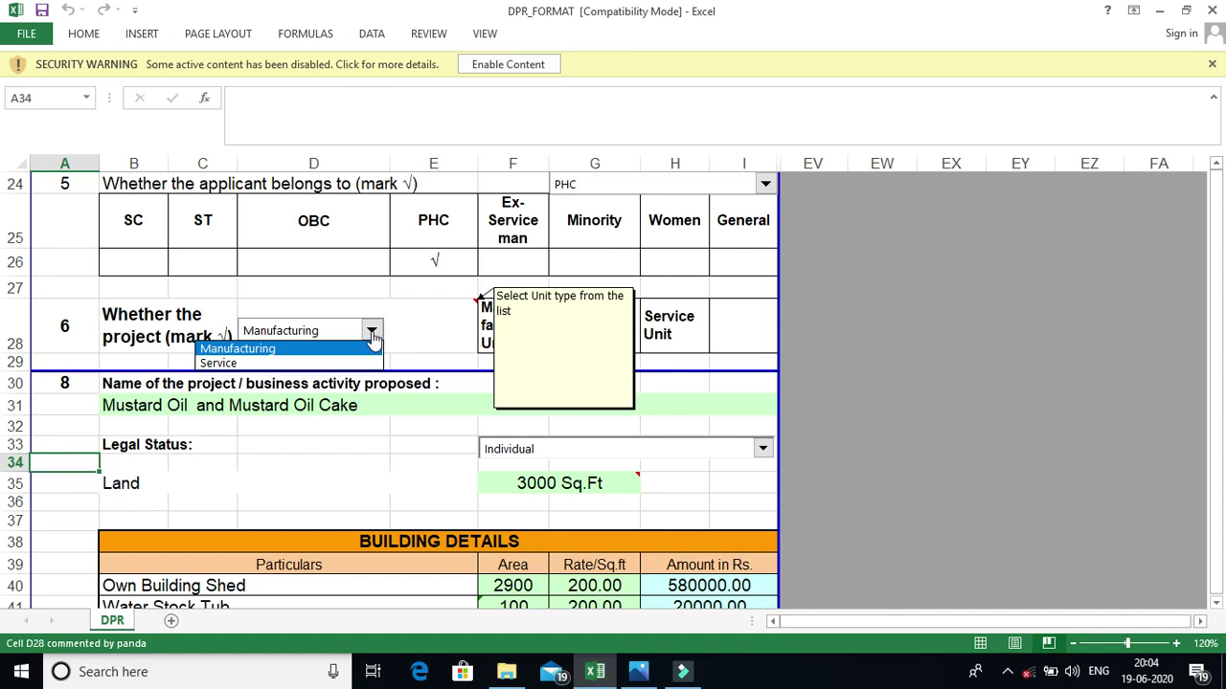
left_click(321, 353)
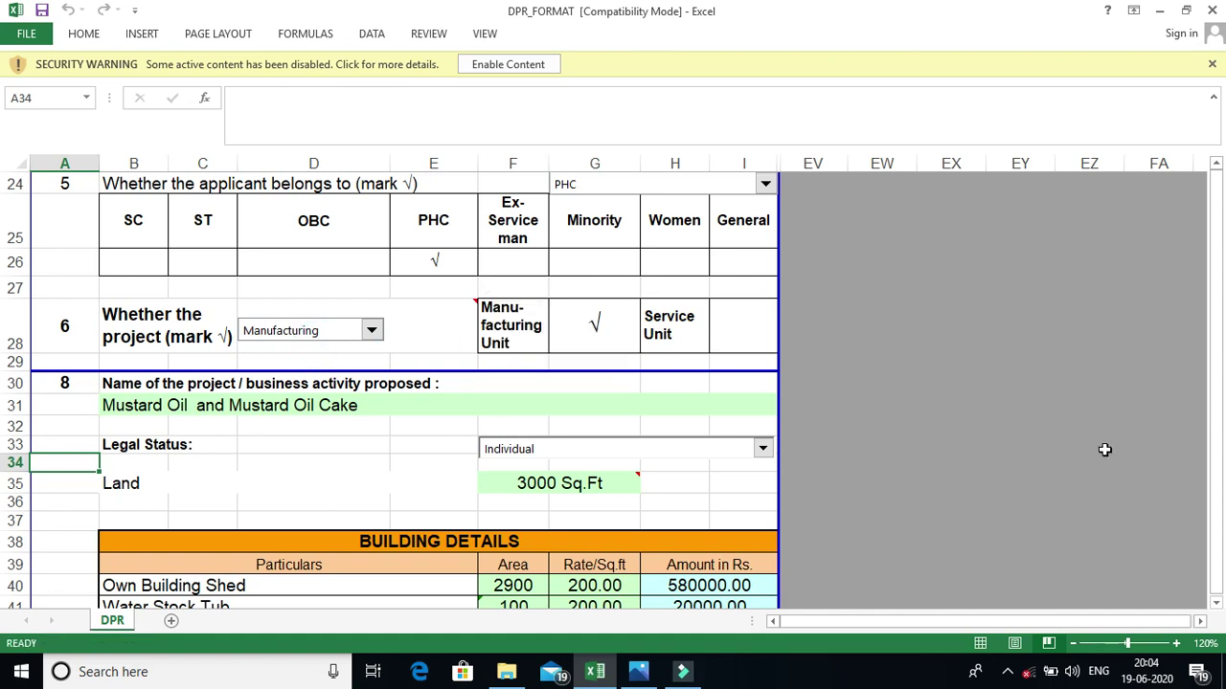
- Set the legal status under the proposed business activity to Individual
key("Down")
key("Down")
key("Down")
key("Down")
key("Down")
key("Down")
key("Down")
key("Down")
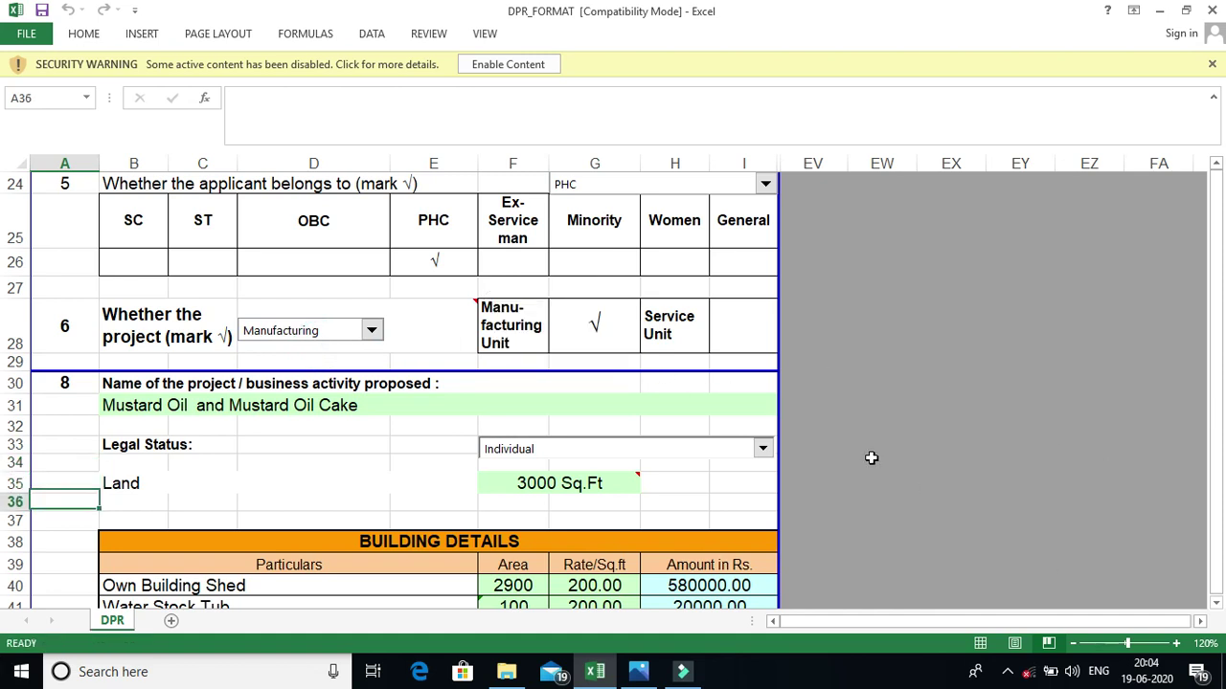
key("Down")
key("Down")
key("Down")
key("Down")
key("Down")
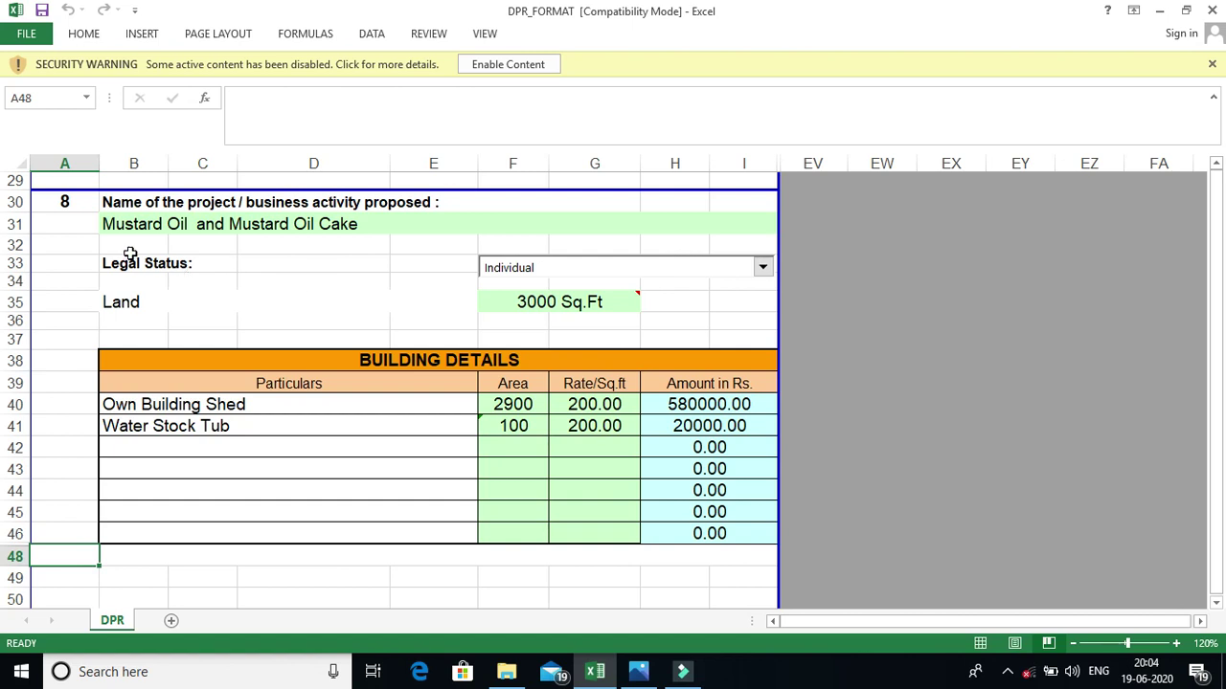
key("Down")
key("Down")
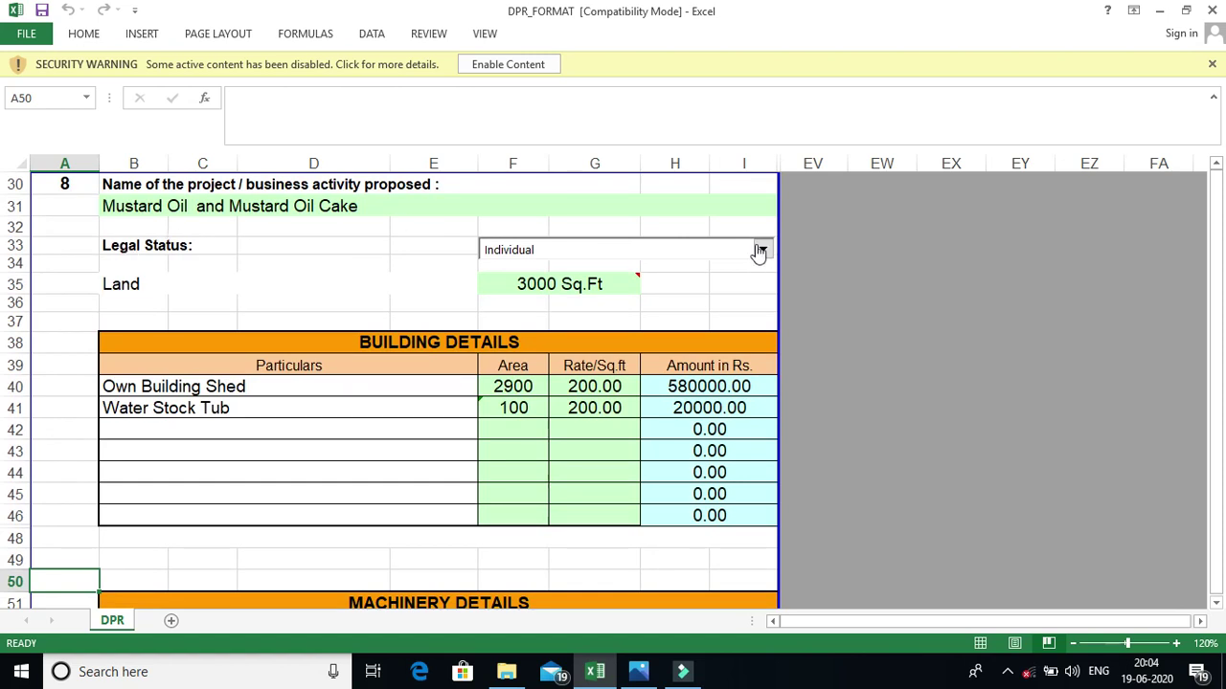
left_click(760, 250)
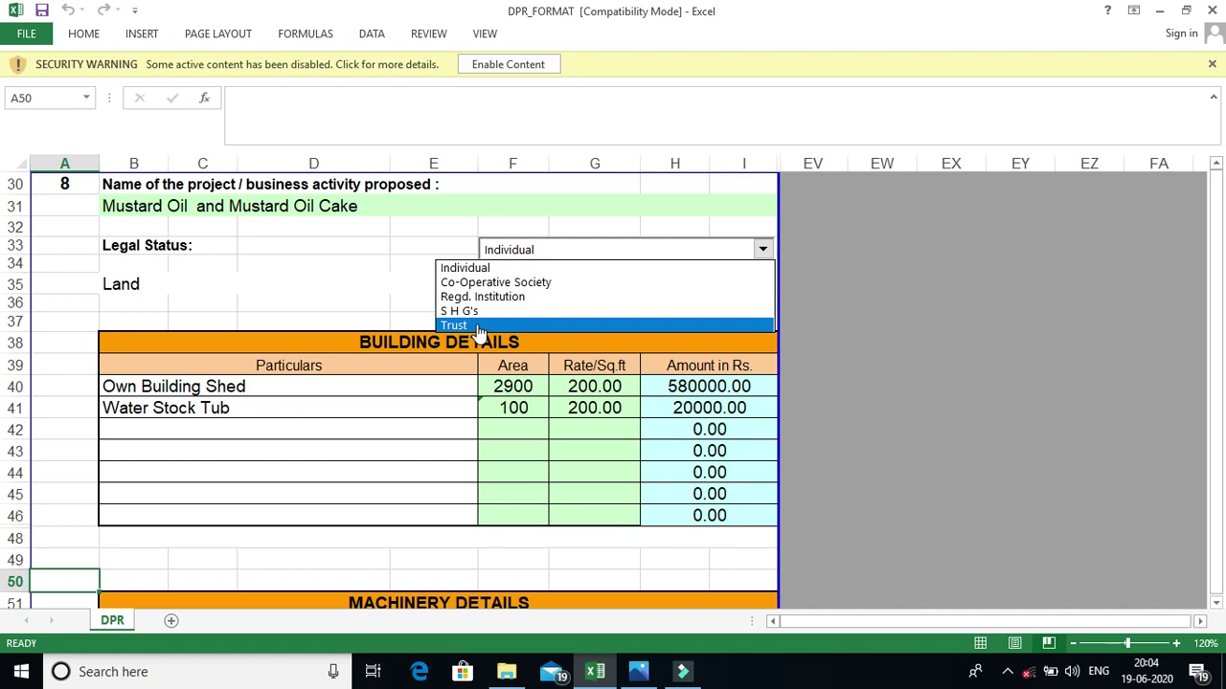
left_click(464, 271)
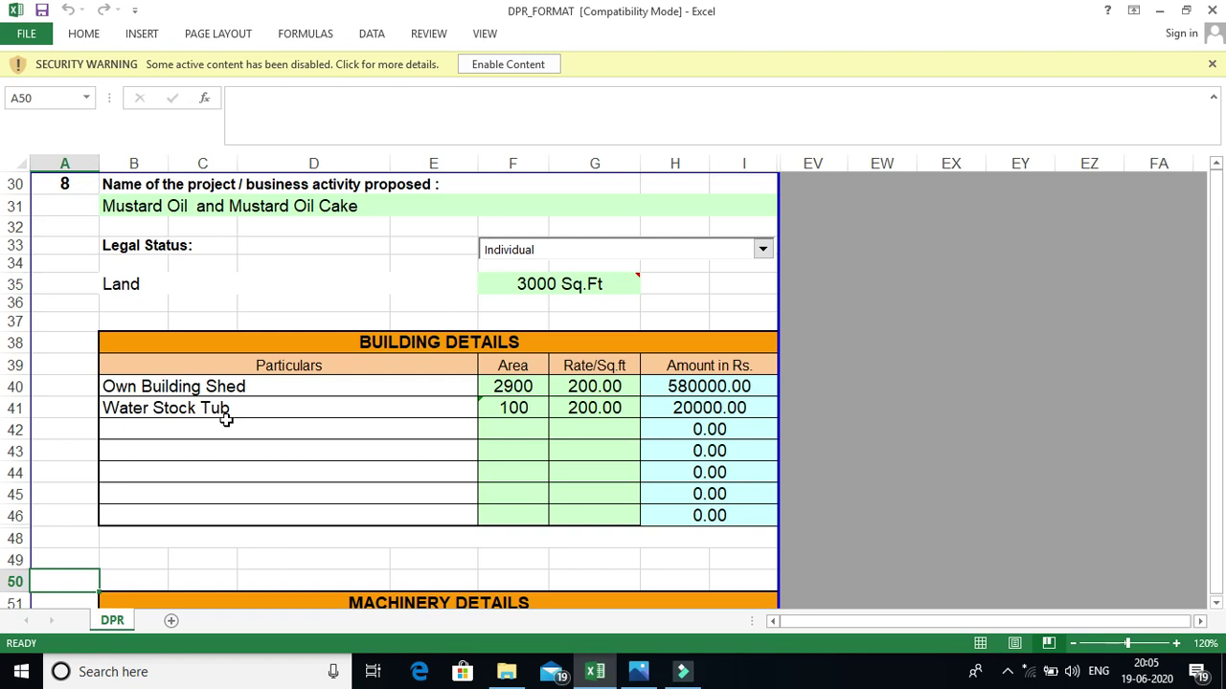
- Examine the Building Details table and the Machinery Details table with their quantities, rates and amounts
key("Down")
key("Down")
key("Down")
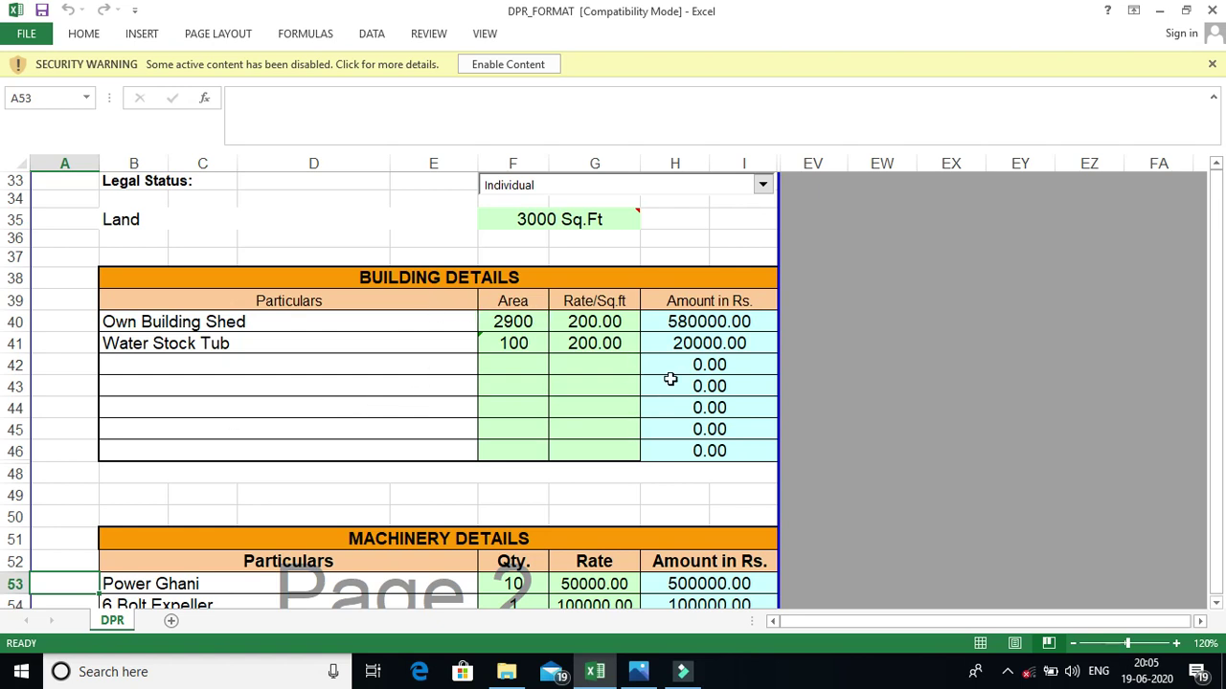
key("Down")
key("Down")
key("Down")
key("Down")
key("Down")
key("Down")
key("Down")
key("Down")
key("Down")
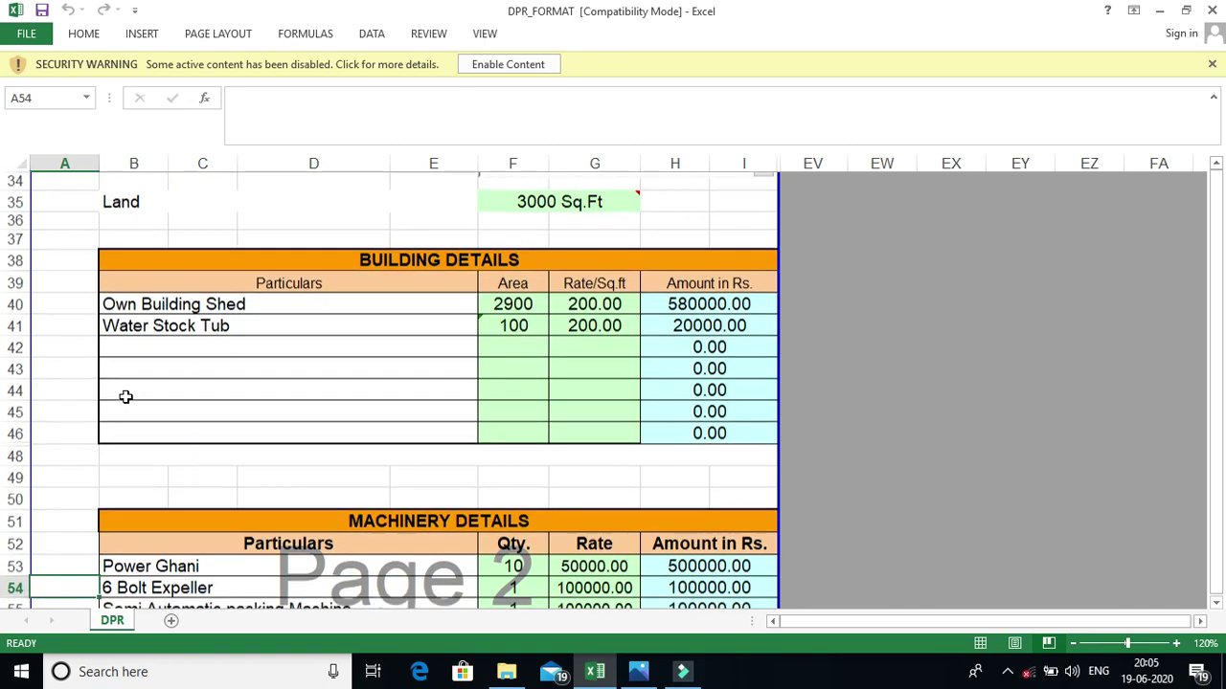
key("Down")
key("Down")
key("Down")
key("Down")
key("Down")
key("Down")
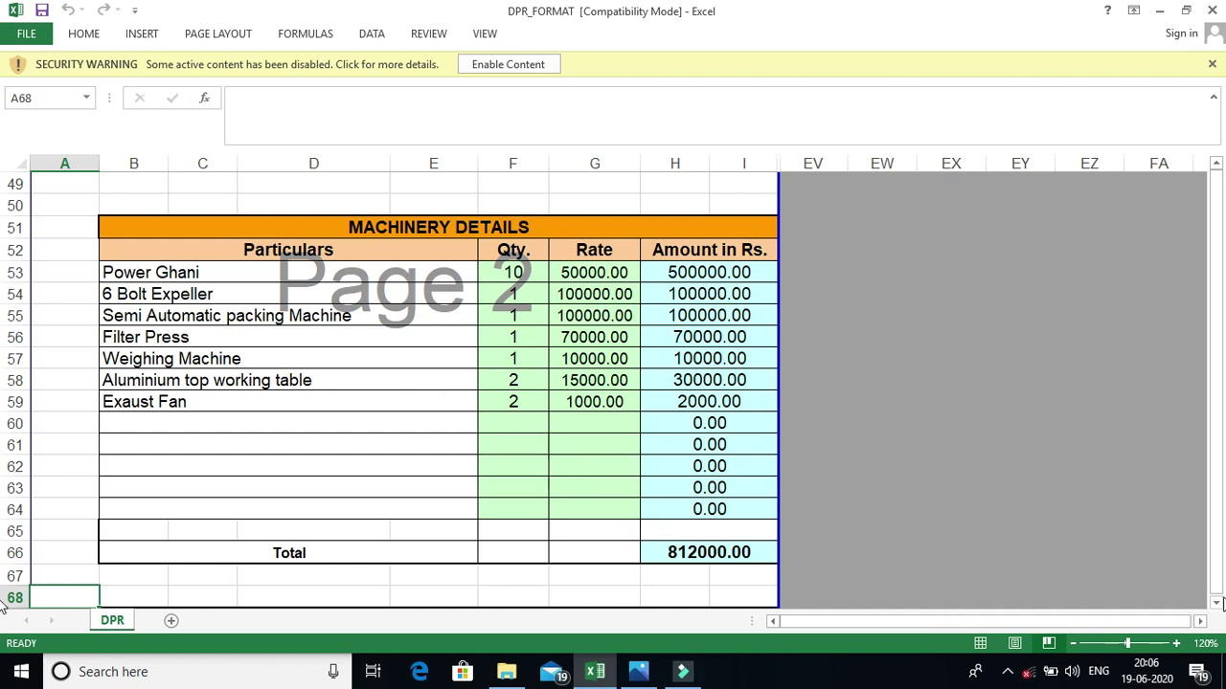
- Examine the preliminary and pre-operative cost, furniture and fixtures, contingency and working capital entries below the machinery total
key("Down")
key("Down")
key("Down")
key("Down")
key("Down")
key("Down")
key("Down")
key("Down")
key("Down")
key("Down")
key("Down")
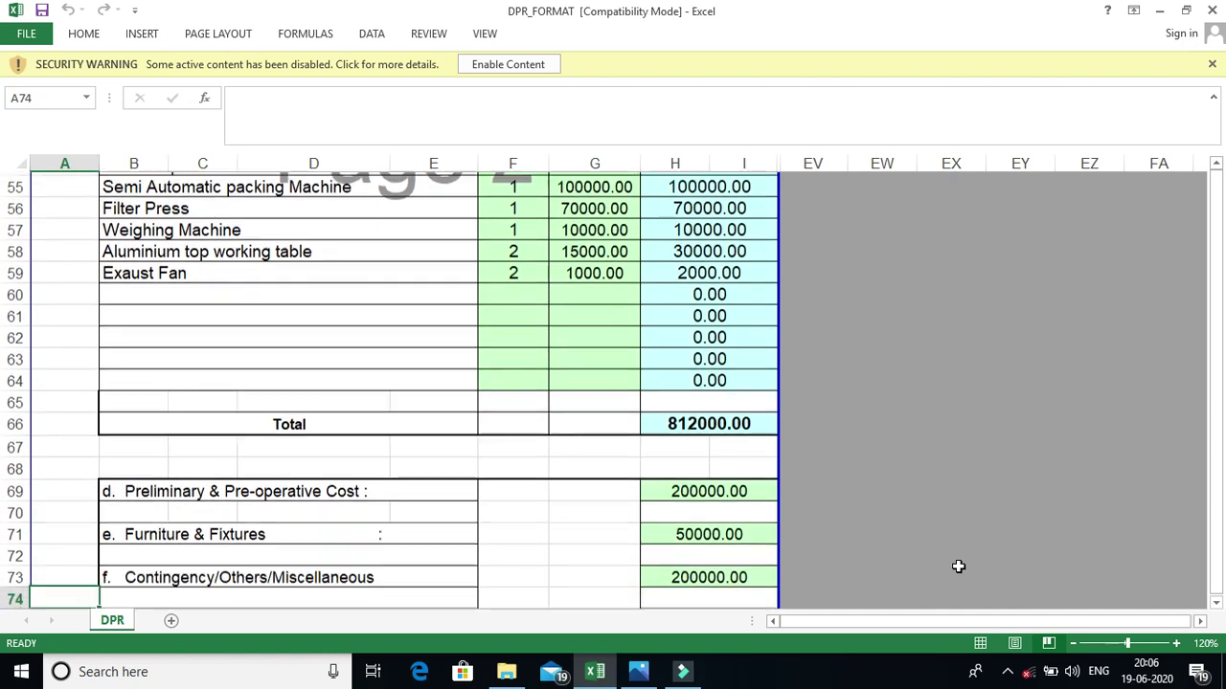
key("Down")
key("Down")
key("Down")
key("Down")
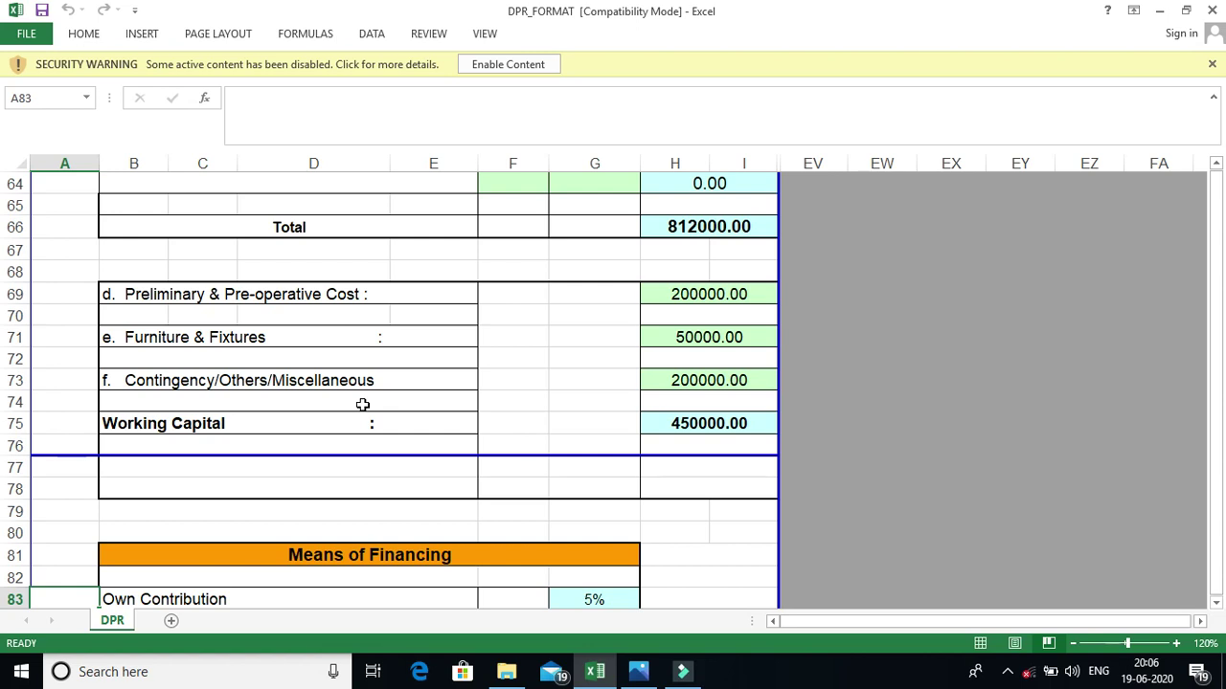
key("alt")
key("alt")
key("alt")
key("Escape")
- Examine the Means of Financing section for own contribution, bank finance and margin money percentages
key("Down")
key("Down")
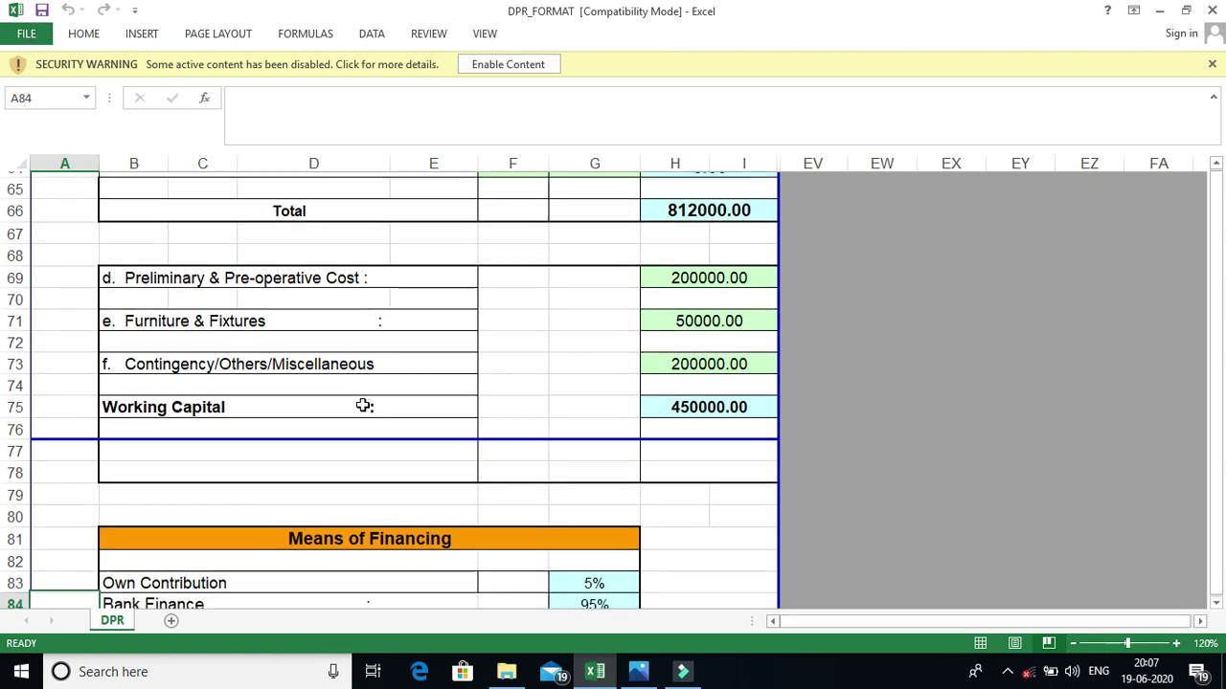
key("Down")
key("Down")
key("Down")
key("Down")
key("Down")
key("Down")
key("Down")
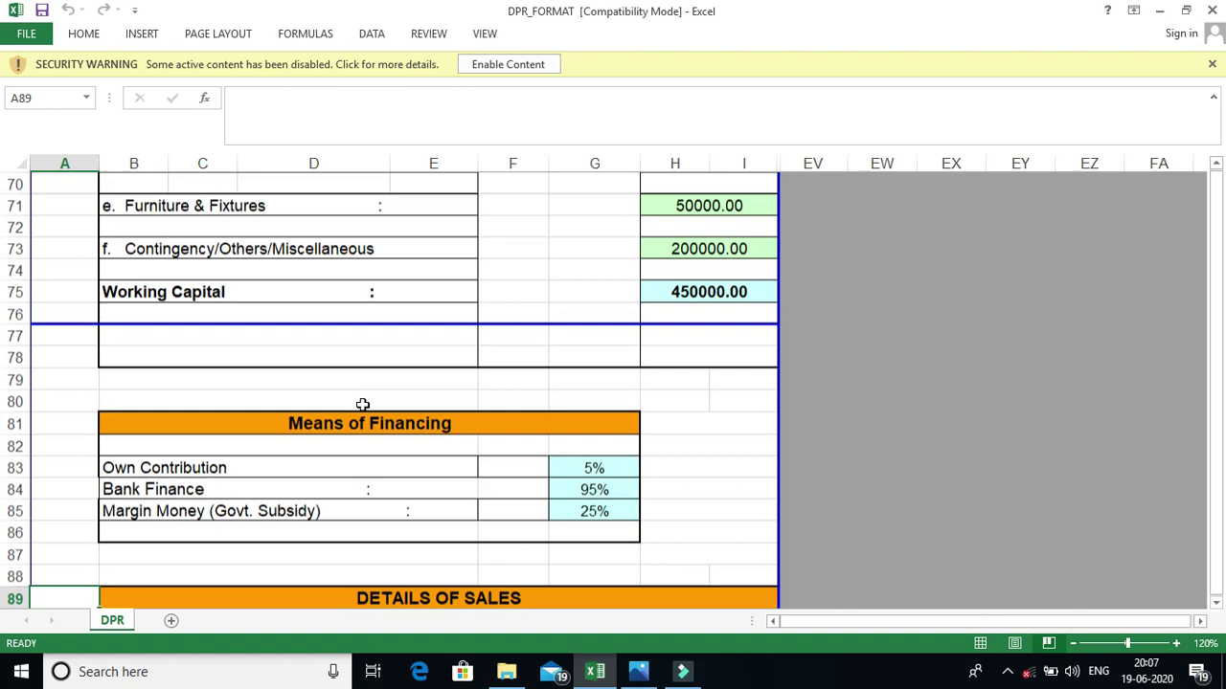
- Examine the Details of Sales table, including each packing's rate, quantity and amount and the sales total
key("Down")
key("Down")
key("Down")
key("Down")
key("Down")
key("Down")
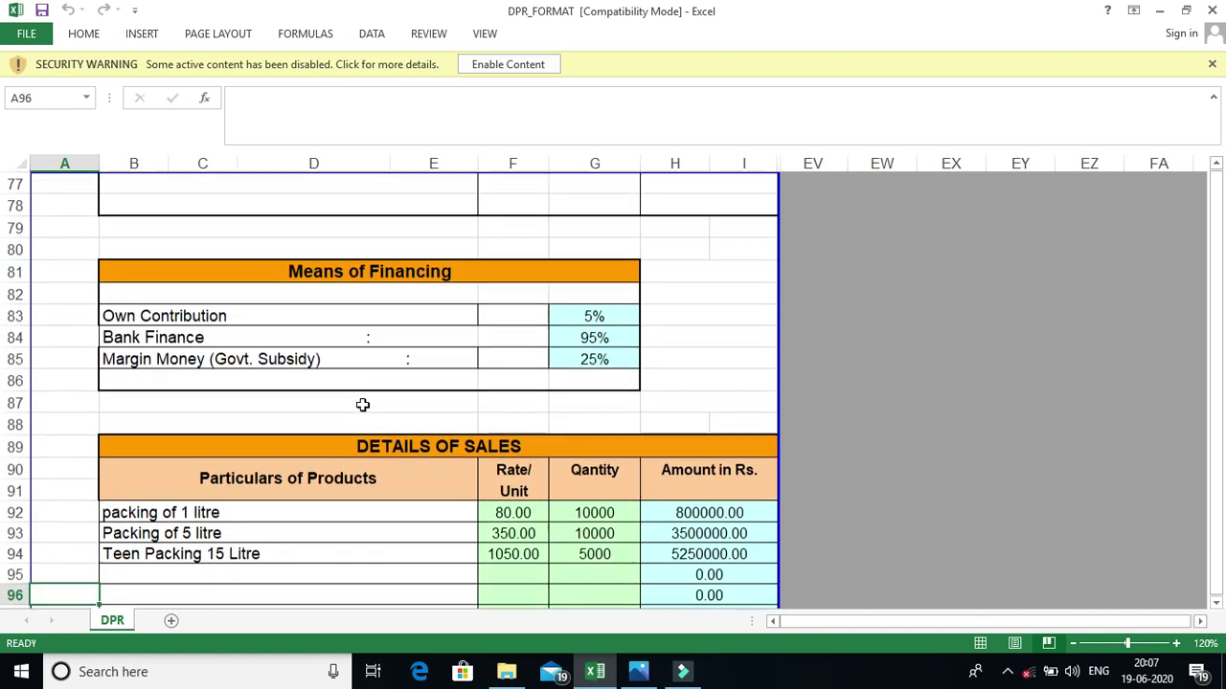
key("Down")
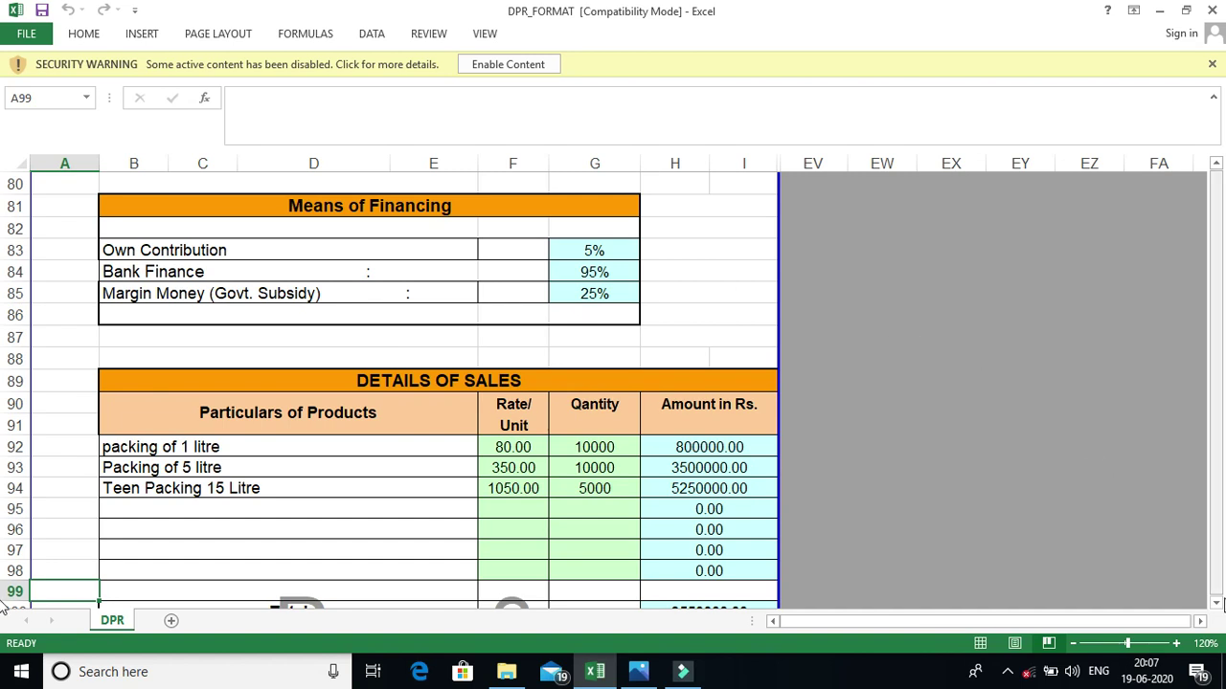
key("Down")
key("Down")
key("Down")
key("Down")
key("Down")
key("Down")
key("Down")
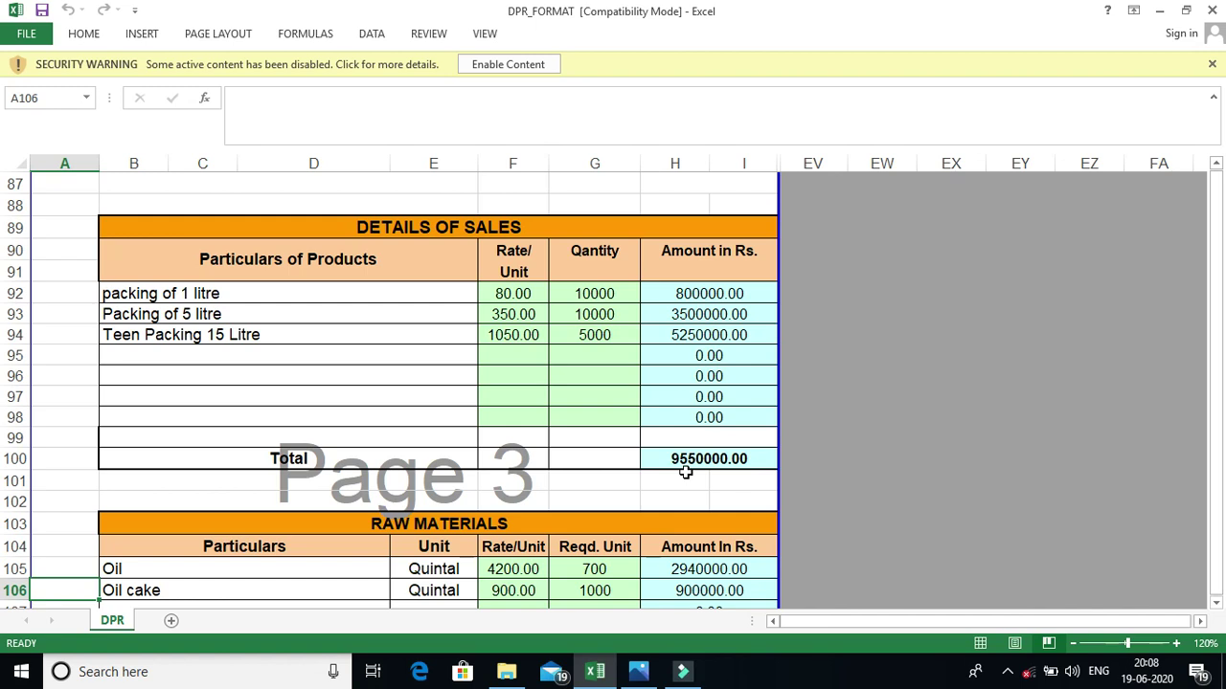
- Examine the Raw Materials table, including each material's unit, rate, required units and amount
key("Down")
key("Down")
key("Down")
key("Down")
key("Down")
key("Down")
key("Down")
key("Down")
key("Down")
key("Down")
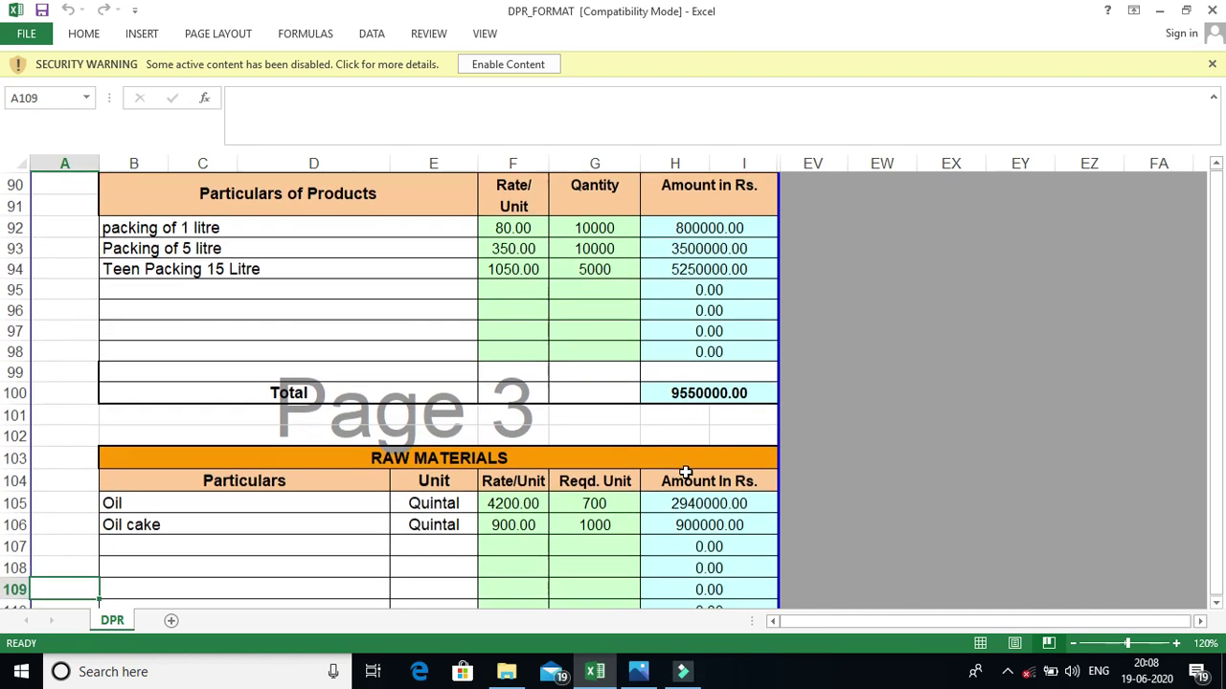
key("Down")
key("Down")
key("Down")
key("Down")
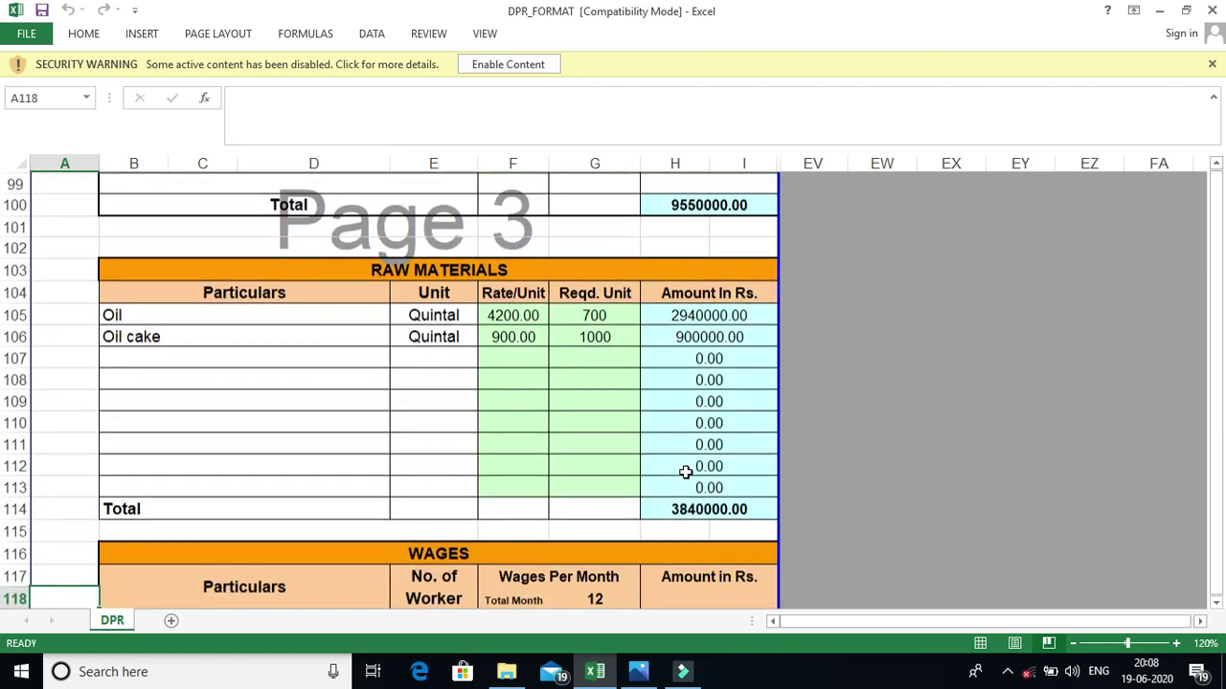
key("alt")
key("alt")
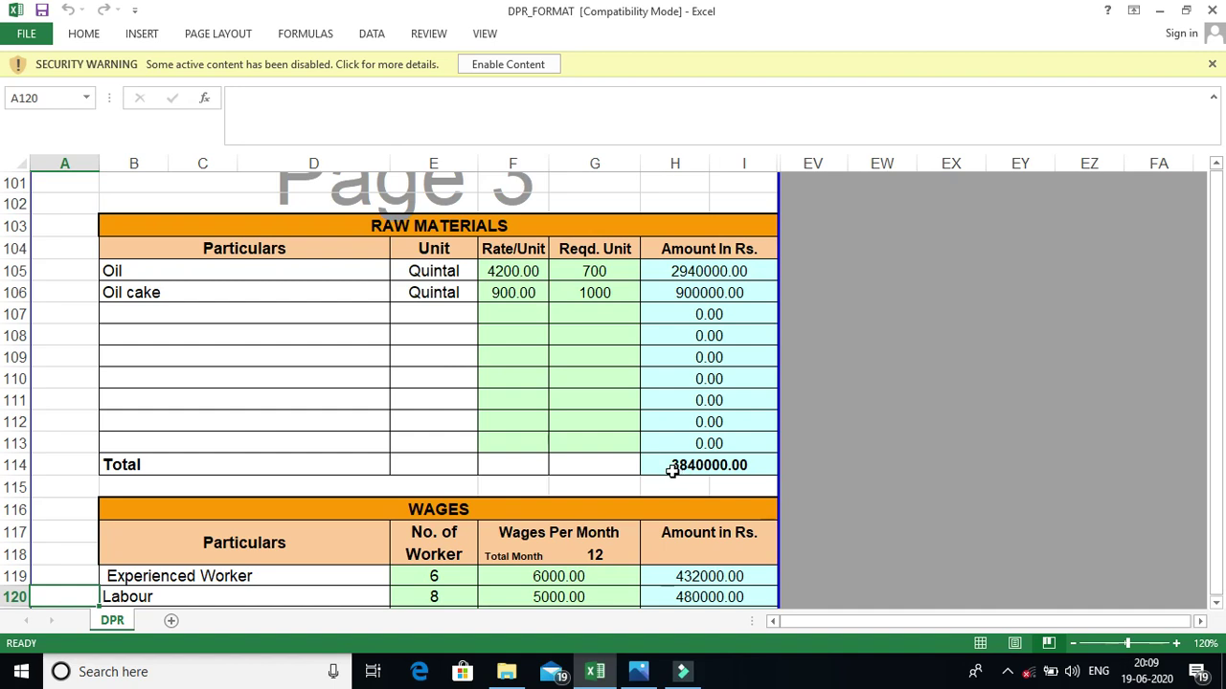
- Examine the Wages table for worker numbers, monthly wages and amounts, down to the start of Salary Details
key("Down")
key("Down")
key("Down")
key("Down")
key("Down")
key("Down")
key("Down")
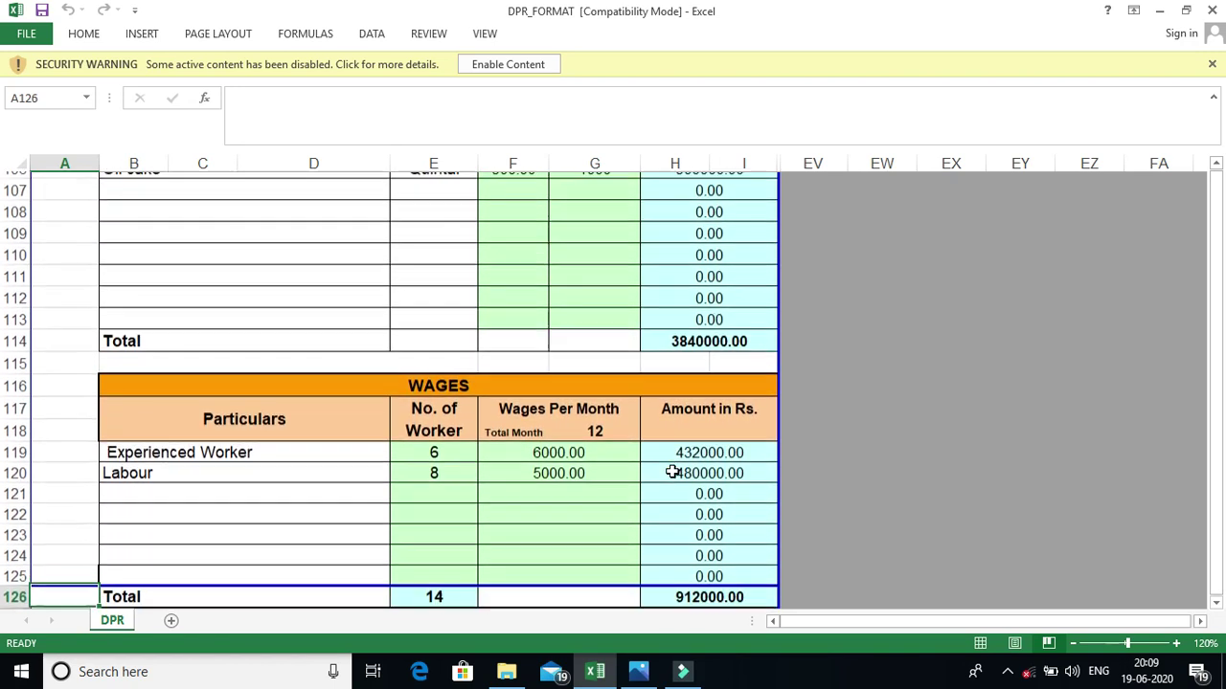
key("Down")
key("Down")
key("Down")
key("Down")
key("Down")
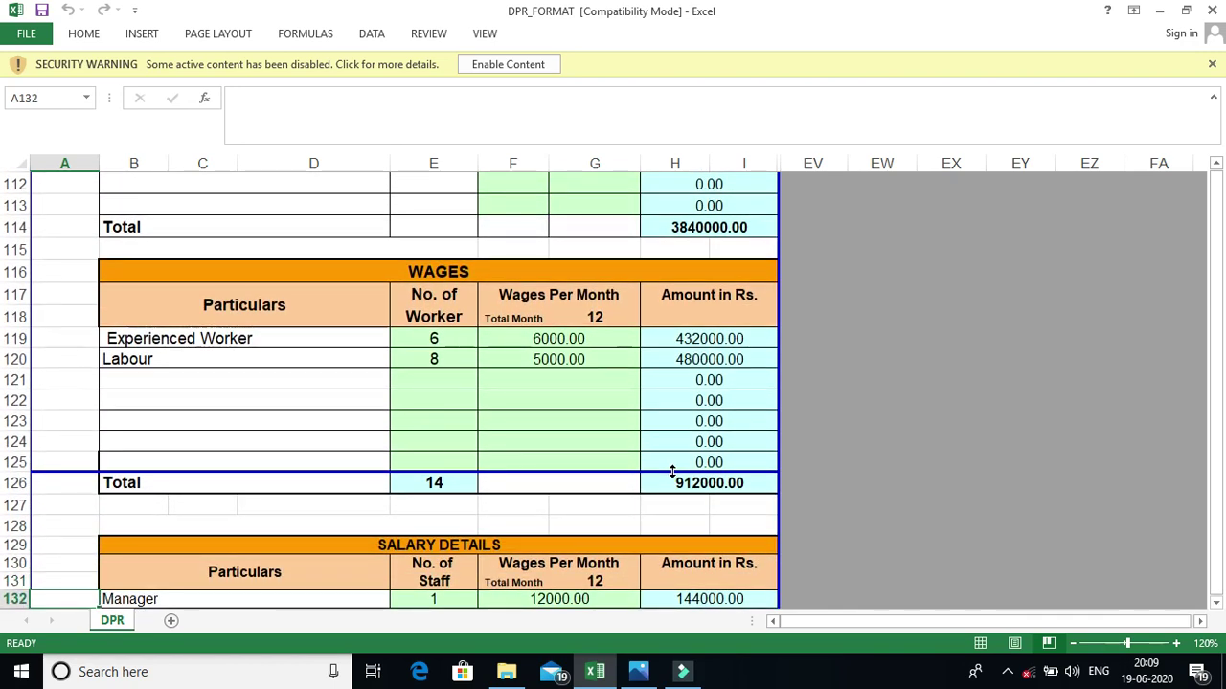
- Examine the Salary Details table for the manager's and salesmen's staff numbers, monthly wages and amounts
key("Down")
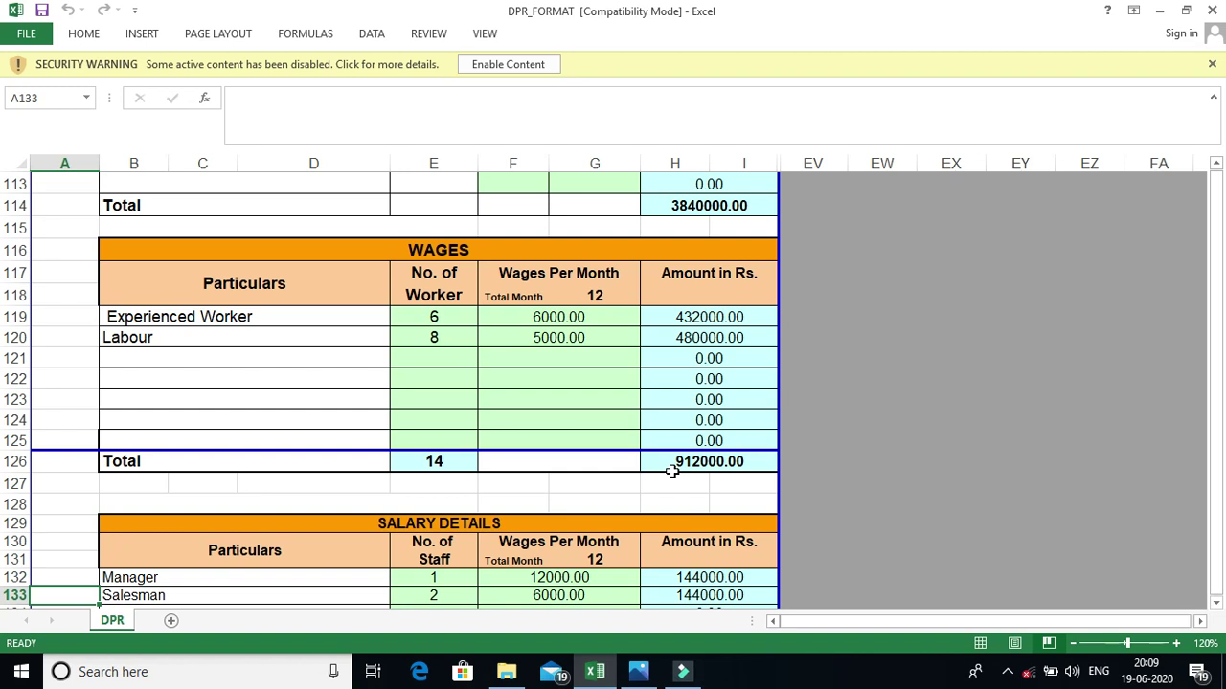
key("Down")
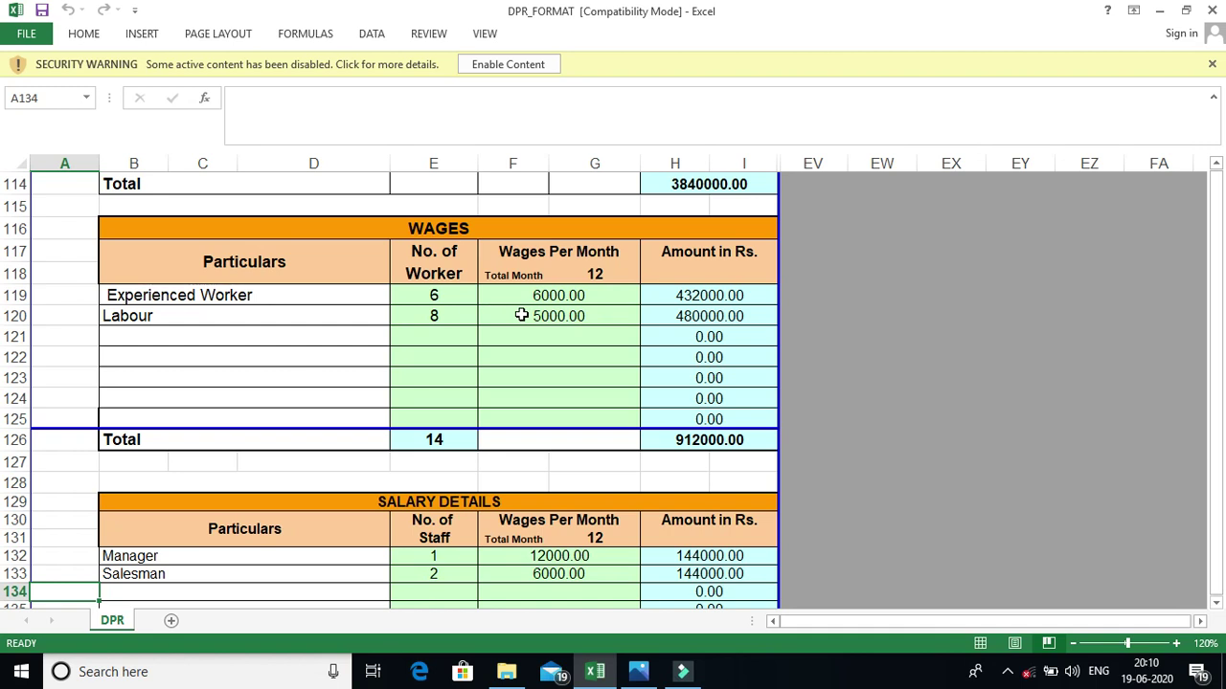
key("Down")
key("Down")
key("Down")
key("Down")
key("Down")
key("Down")
key("Down")
key("Down")
key("Down")
key("Down")
key("Down")
key("Down")
key("Down")
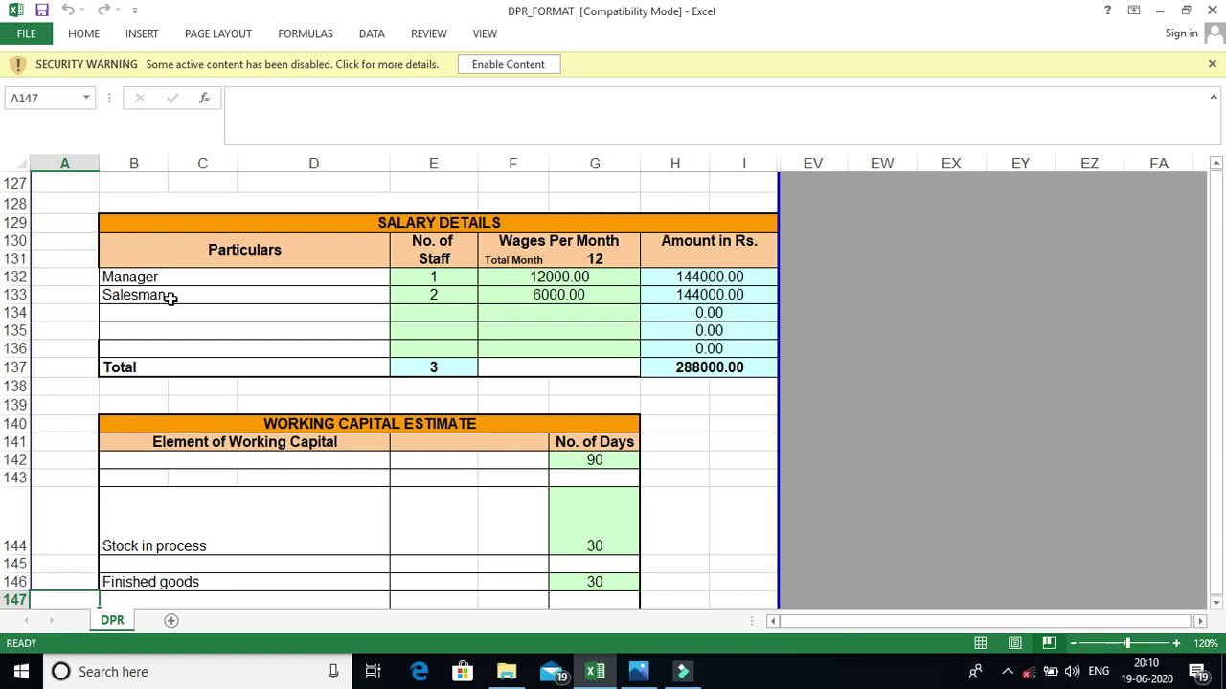
- Examine the Working Capital Estimate table for the number of days for stock in process, finished goods and receivables
key("Down")
key("Down")
key("Down")
key("Down")
key("Down")
key("Down")
key("Down")
key("Down")
key("Down")
key("Down")
key("Down")
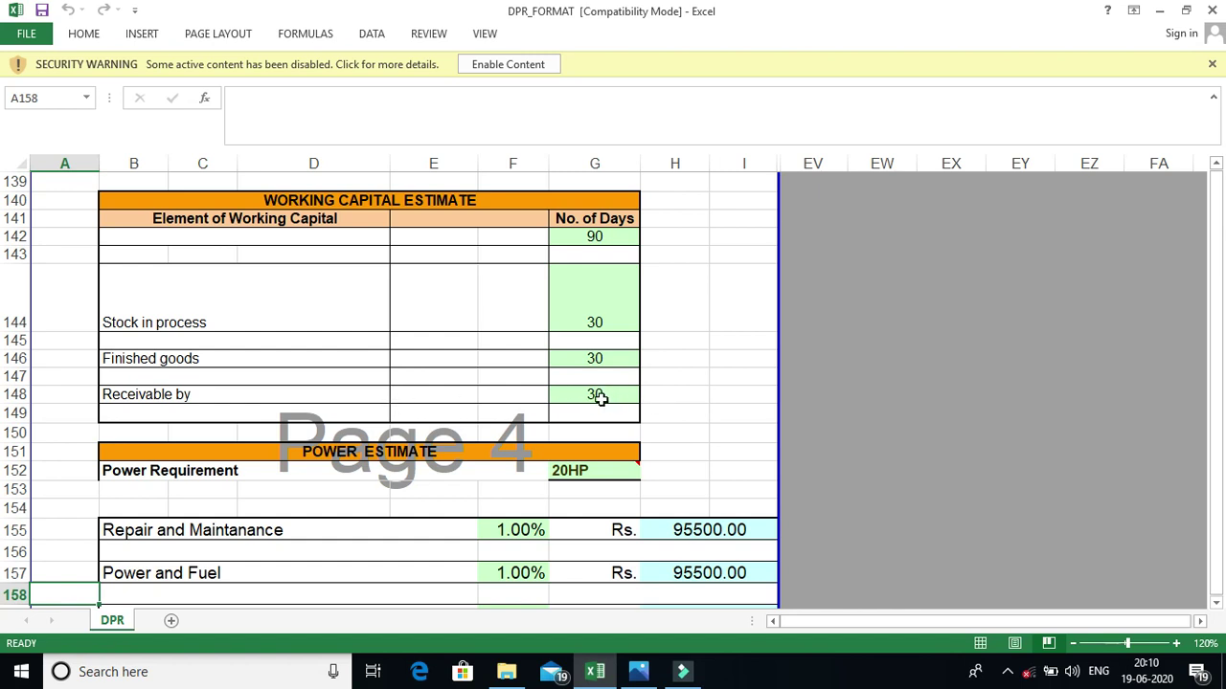
- Examine the Power Estimate and the overhead expense percentages and amounts, from Repair and Maintenance down to Building Rent
key("Down")
key("Down")
key("Down")
key("Down")
key("Down")
key("Down")
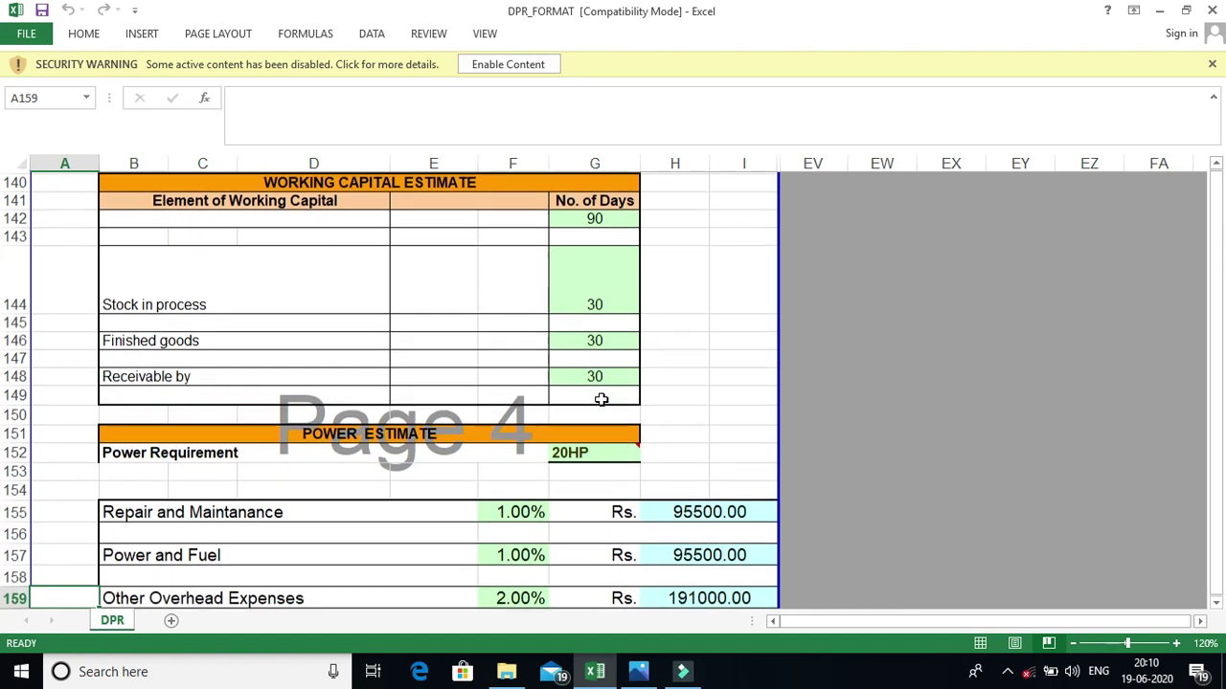
key("Down")
key("Down")
key("Down")
key("Down")
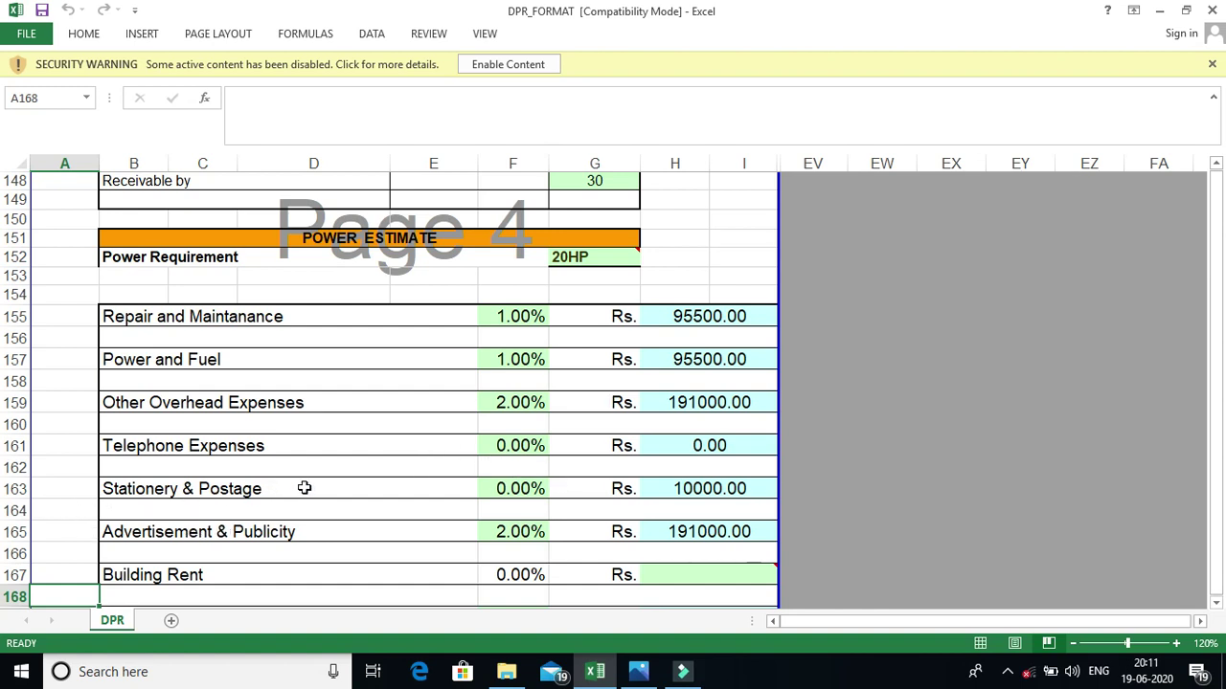
- Examine the Other Miscellaneous Expenditure, Rate of Interest and Depreciation percentages on building and machinery
key("Down")
key("Down")
key("Down")
key("Down")
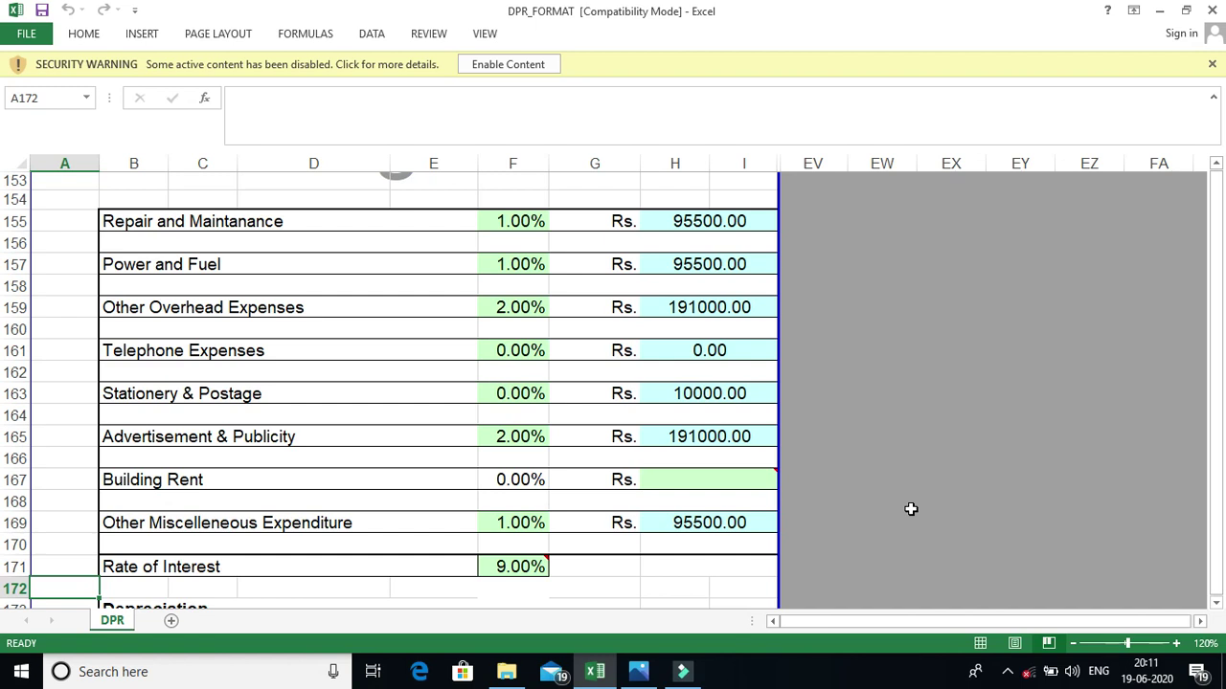
key("Down")
key("Down")
key("Down")
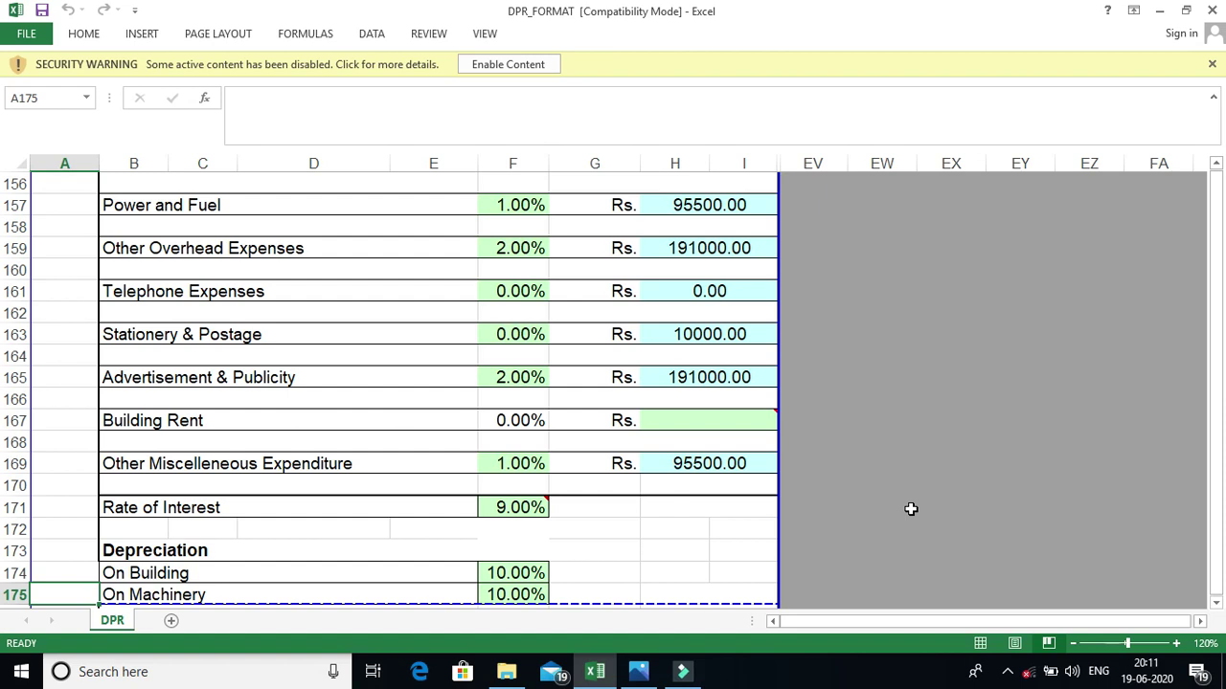
- Read the Introduction section describing mustard oil, its demand and its industry scope
key("Down")
key("Down")
key("Down")
key("Down")
key("Down")
key("Down")
key("Down")
key("Down")
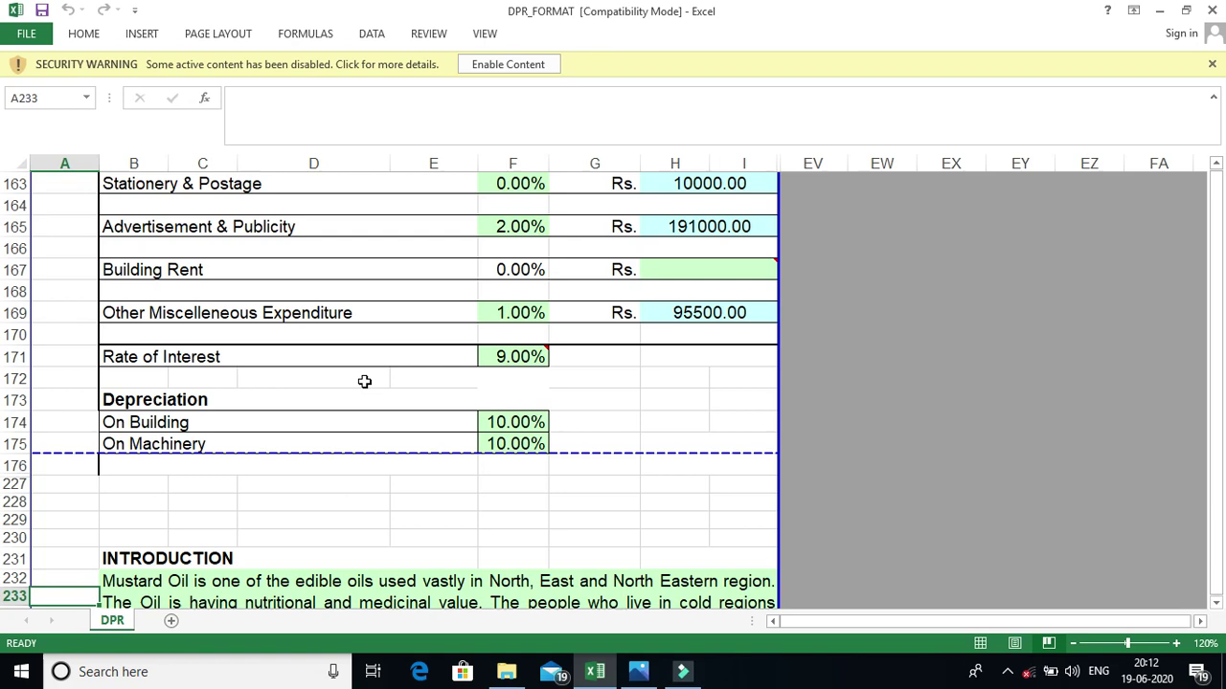
left_click(1219, 607)
left_click_drag(1218, 607, 1218, 609)
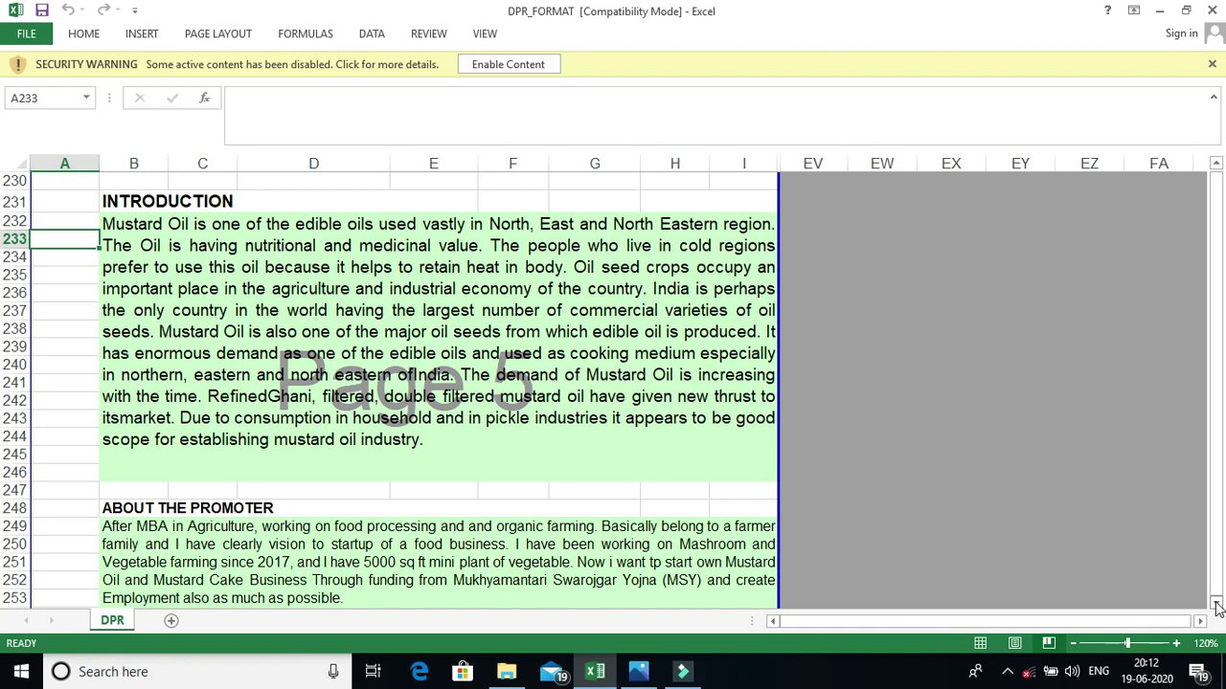
- Read the About the Promoter section through to the end of the worksheet
left_click(1217, 606)
left_click(1217, 606)
left_click(1217, 606)
left_click(1217, 606)
left_click(1217, 607)
left_click(1217, 607)
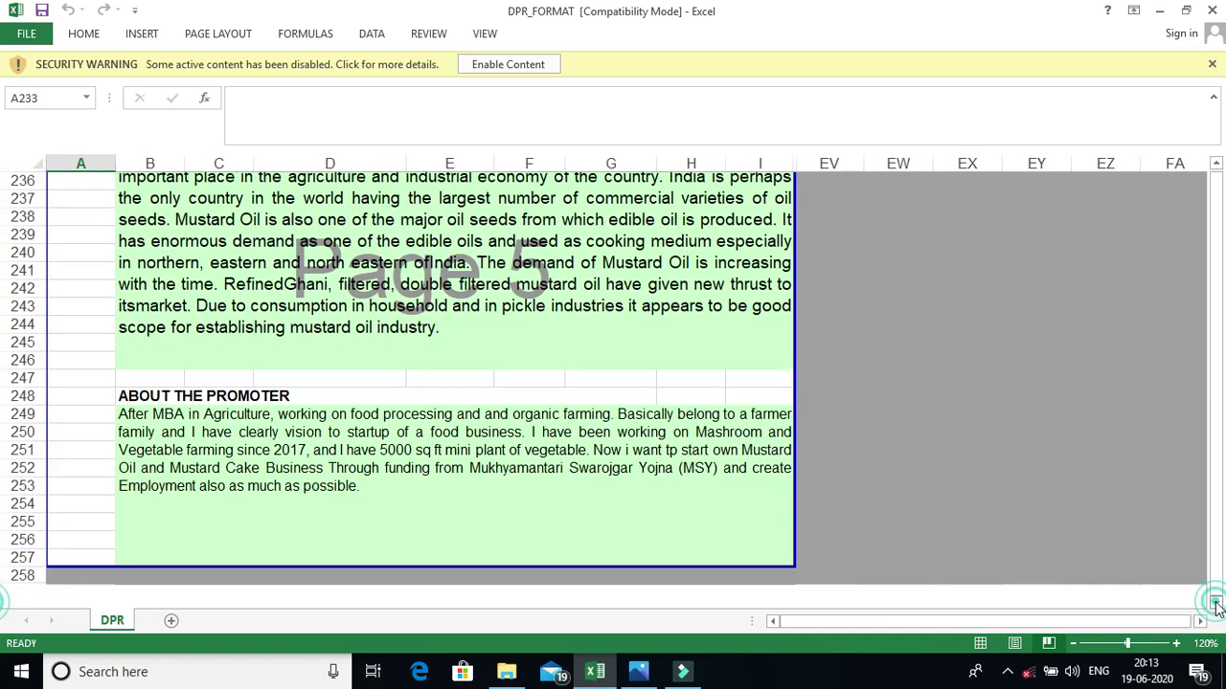
left_click(1217, 606)
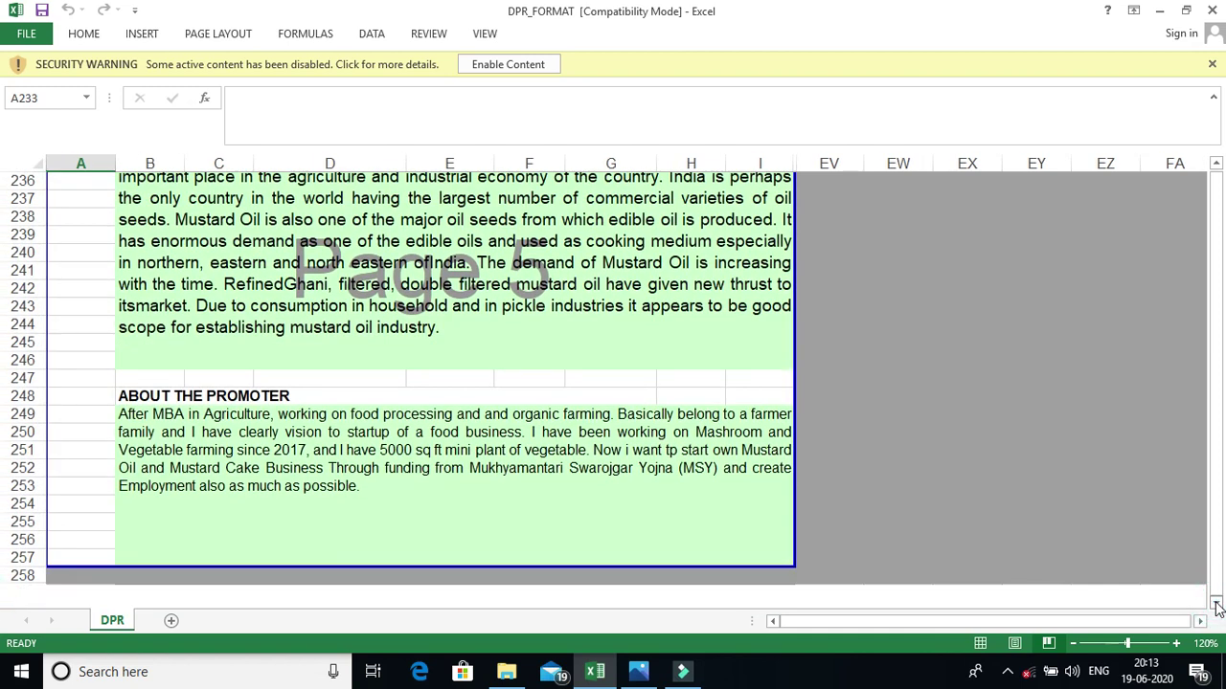